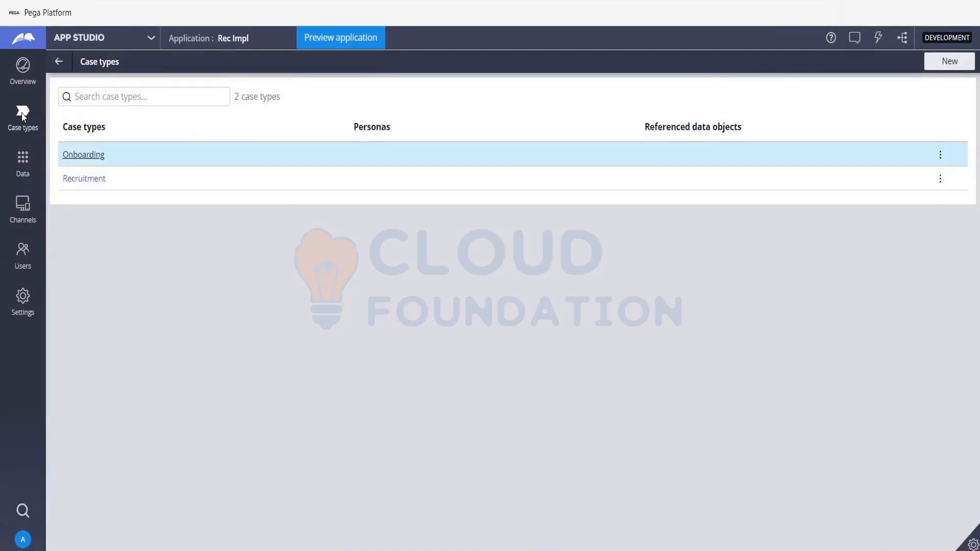
- Open the Recruitment case type to show its Create, Submission, Interview, Release Offer and Onboarding stages
left_click(74, 177)
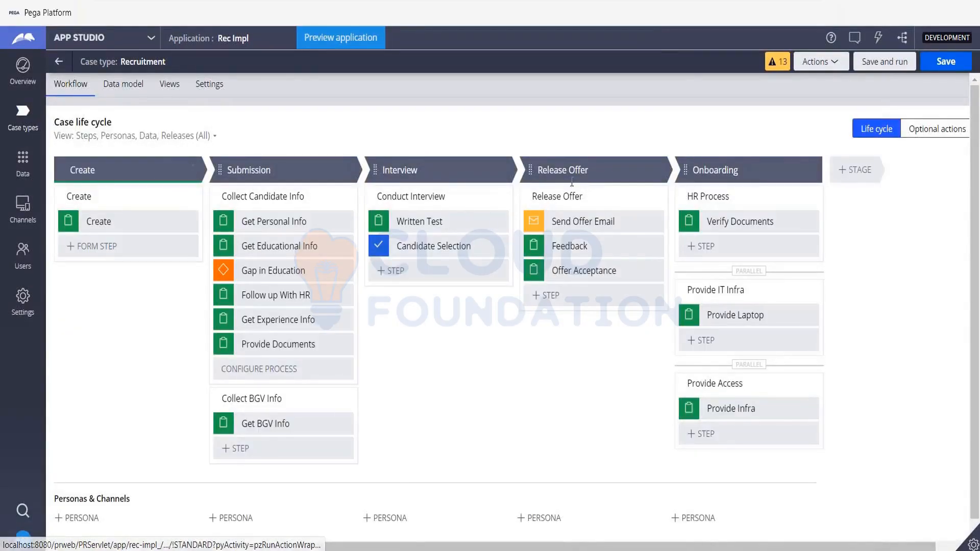
- Save the Recruitment case type and launch a new Recruitment case from it
left_click(885, 61)
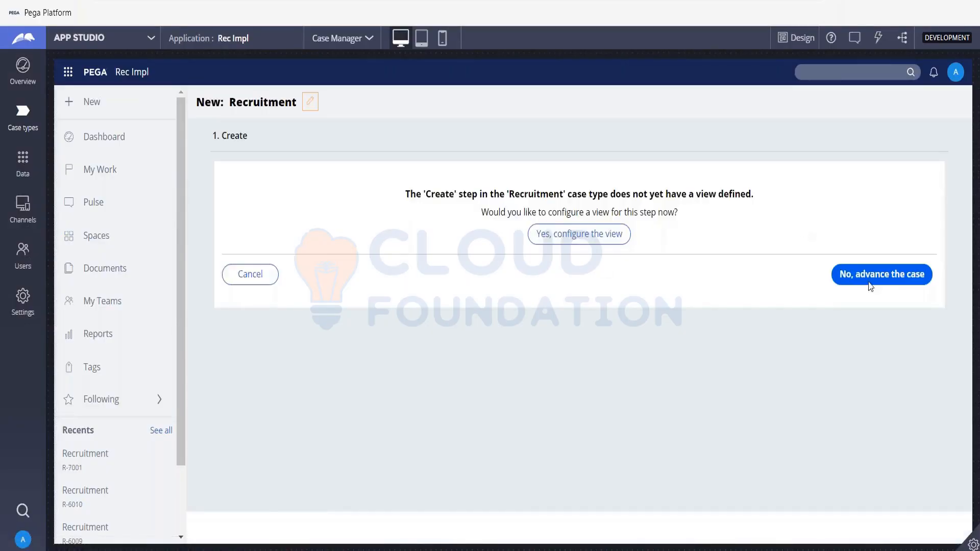
- Skip the missing Create view so case R-7001 advances to the Get Personal Info form
left_click(870, 285)
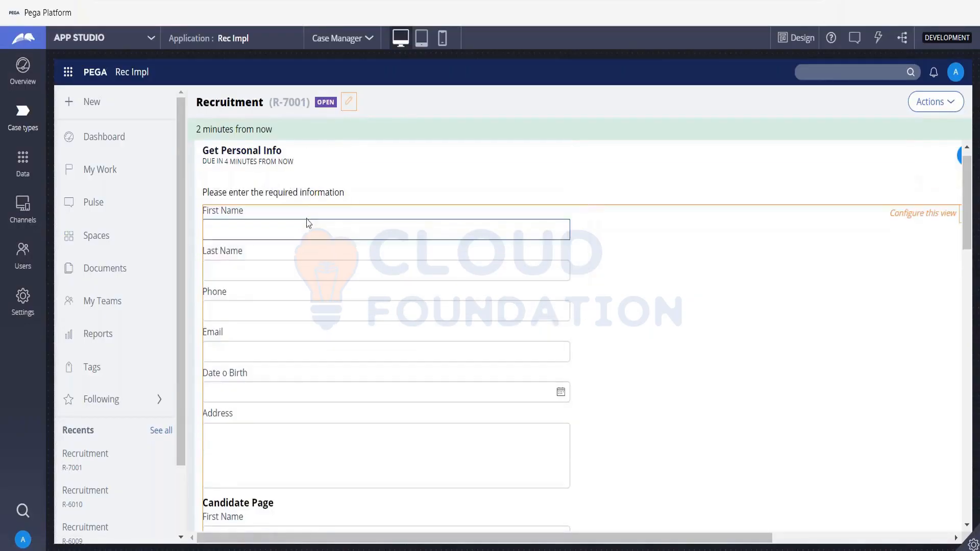
- Enter the person's first name, last name, phone number and e-mail address
left_click(304, 225)
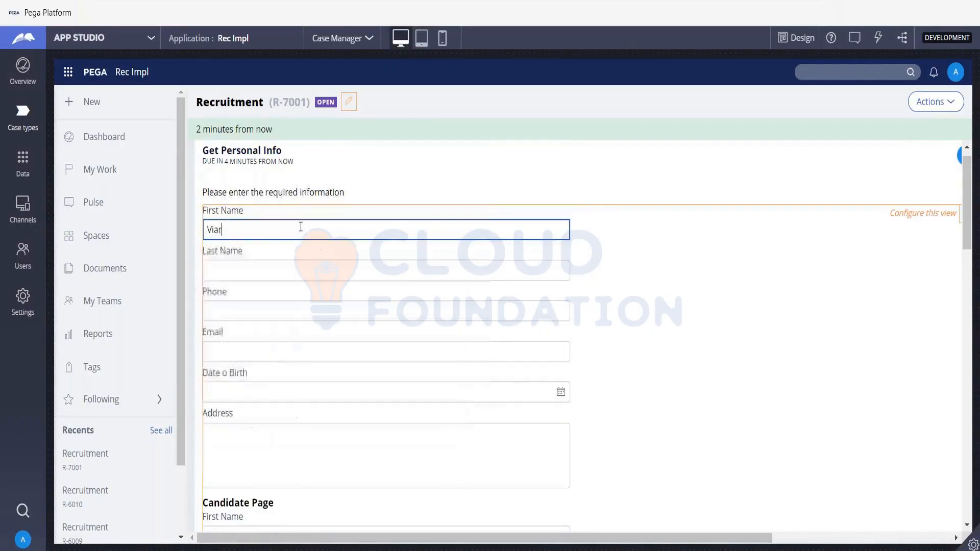
key("Tab")
key("Tab")
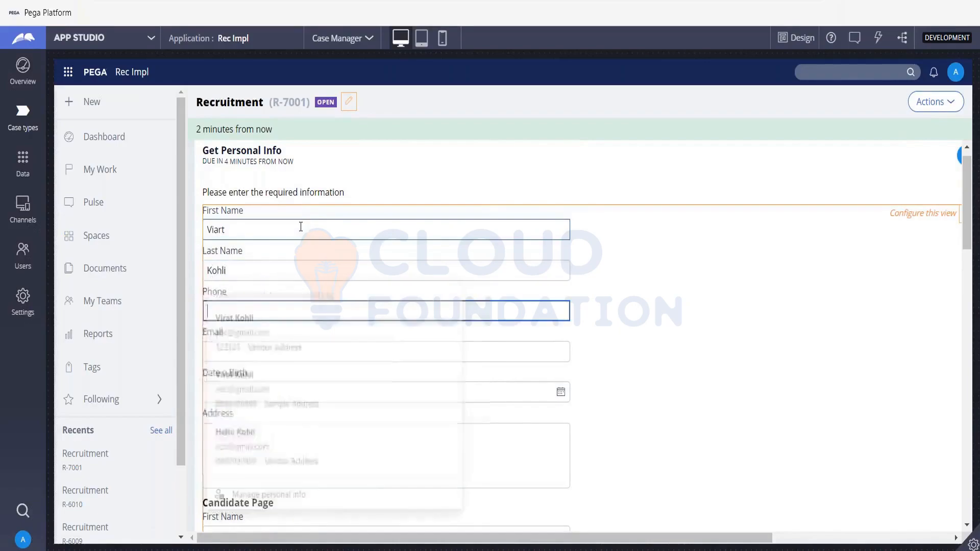
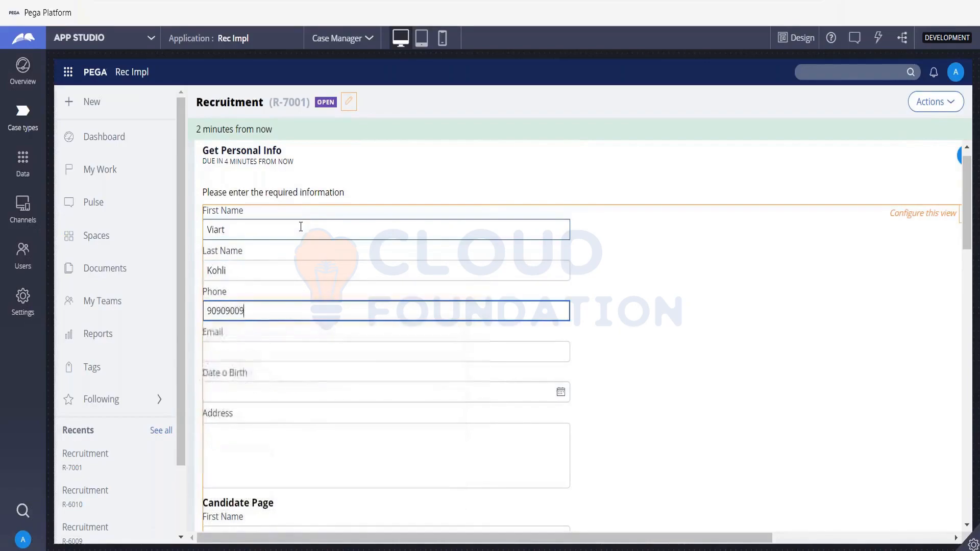
key("Tab")
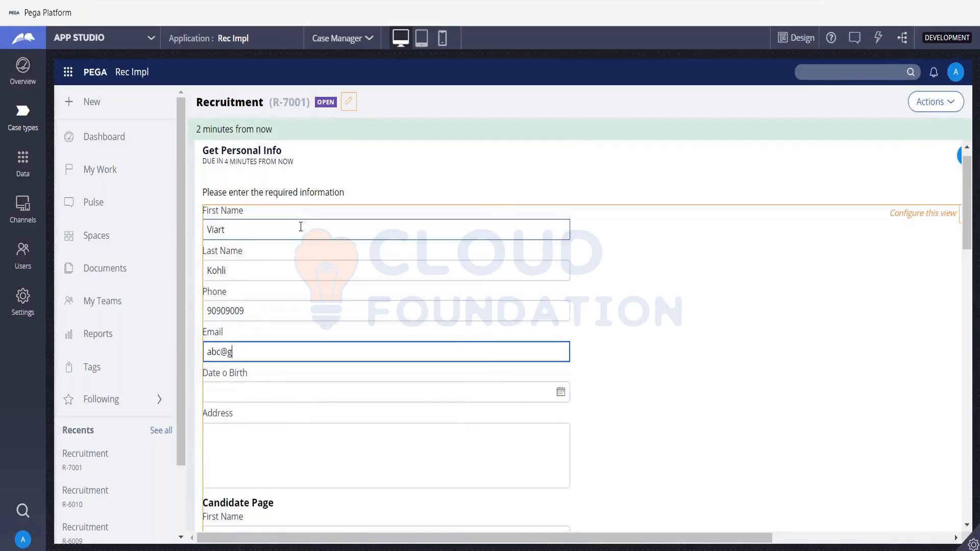
key("Tab")
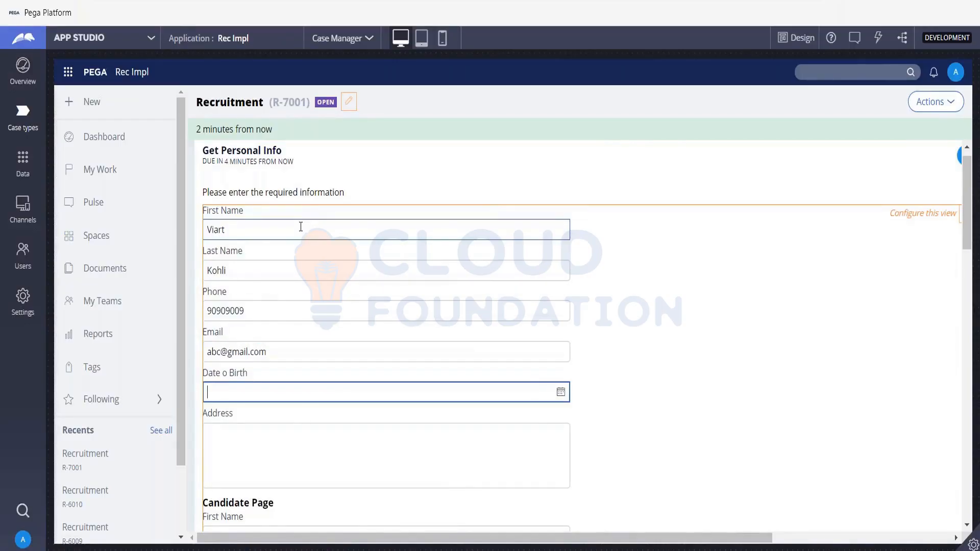
- Set the date of birth to 3/1/2021 and the address to 'Sample'
left_click(559, 396)
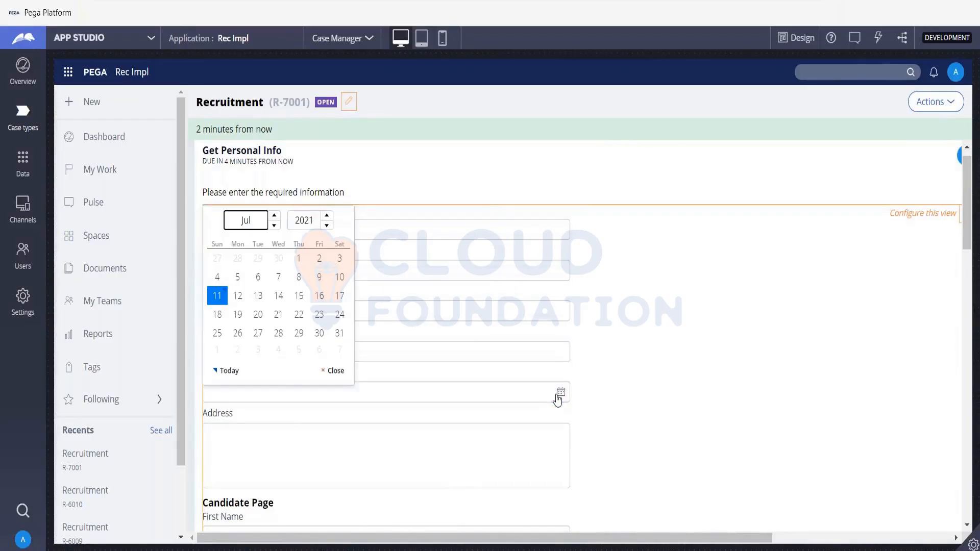
left_click(274, 225)
left_click(274, 225)
left_click(274, 225)
left_click(274, 225)
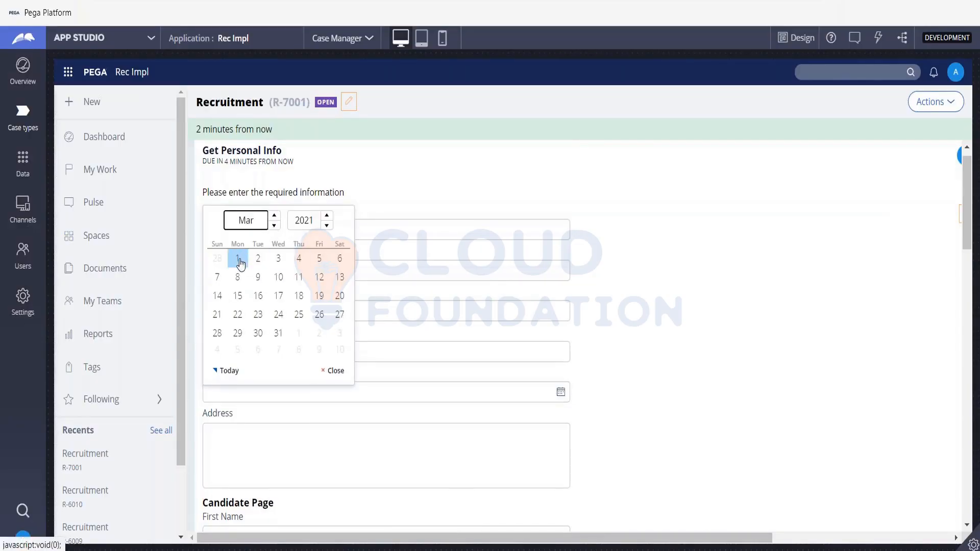
left_click(237, 258)
scroll(511, 331, "down", 3)
scroll(301, 267, "down", 1)
left_click(298, 264)
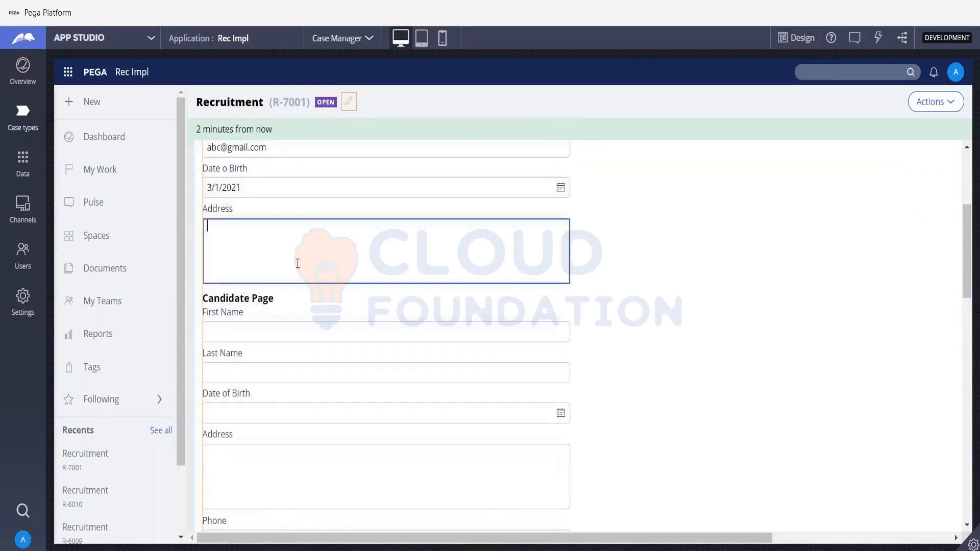
type("Sample")
- Type 'Hello' as the Candidate Page first name and autofill from a saved entry
key("Tab")
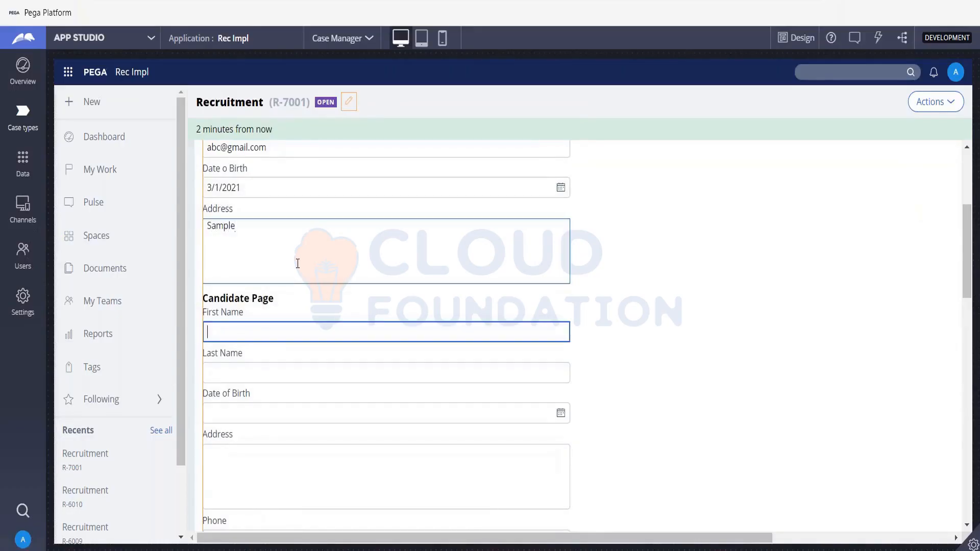
type("H")
key("BackSpace")
type("Hello")
key("Down")
key("Down")
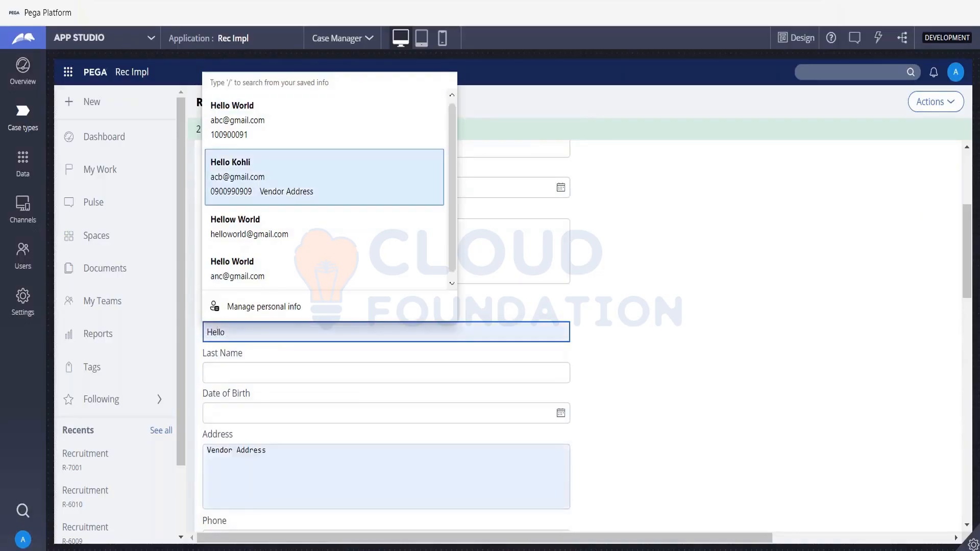
key("Return")
- Set the candidate's last name to 'World' and birth date to 1 July 2021
left_click(303, 368)
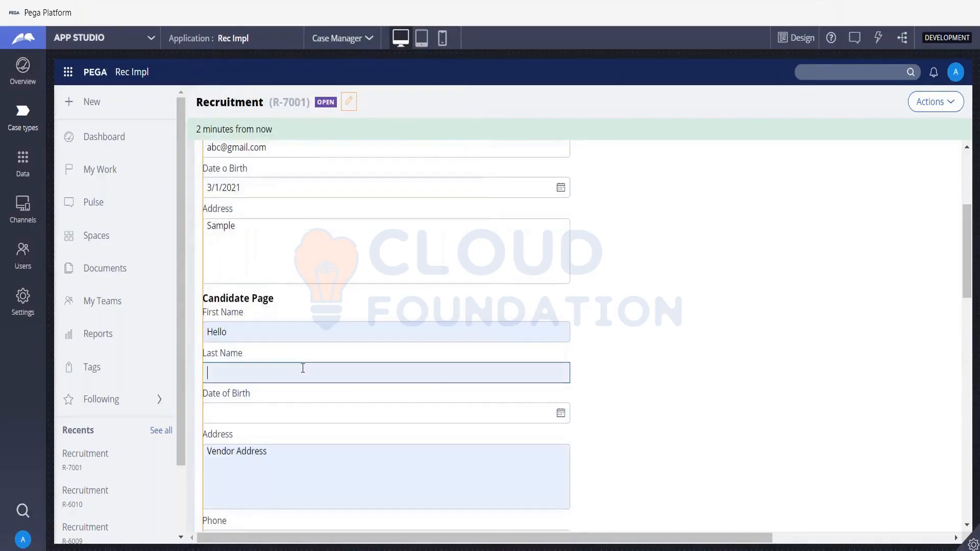
type("World")
key("Tab")
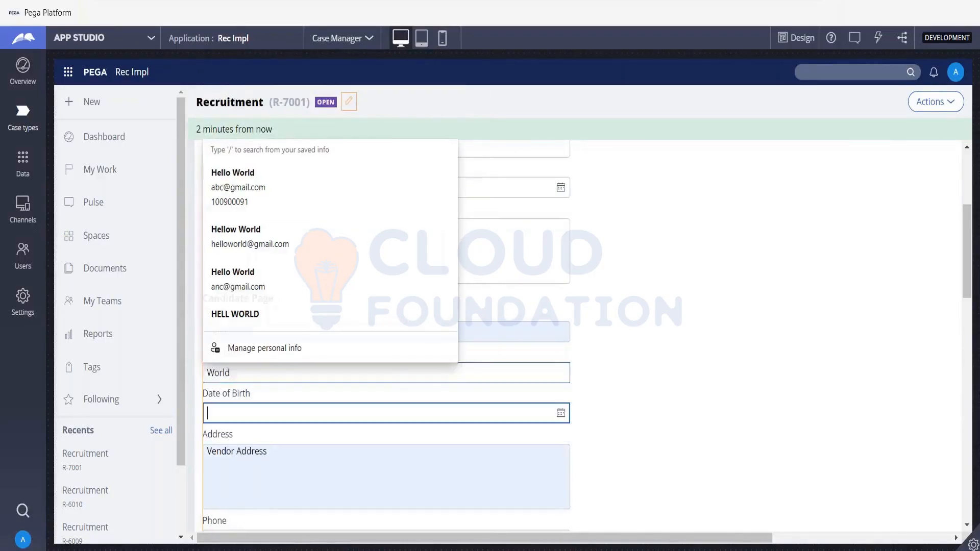
scroll(511, 332, "down", 1)
left_click(560, 345)
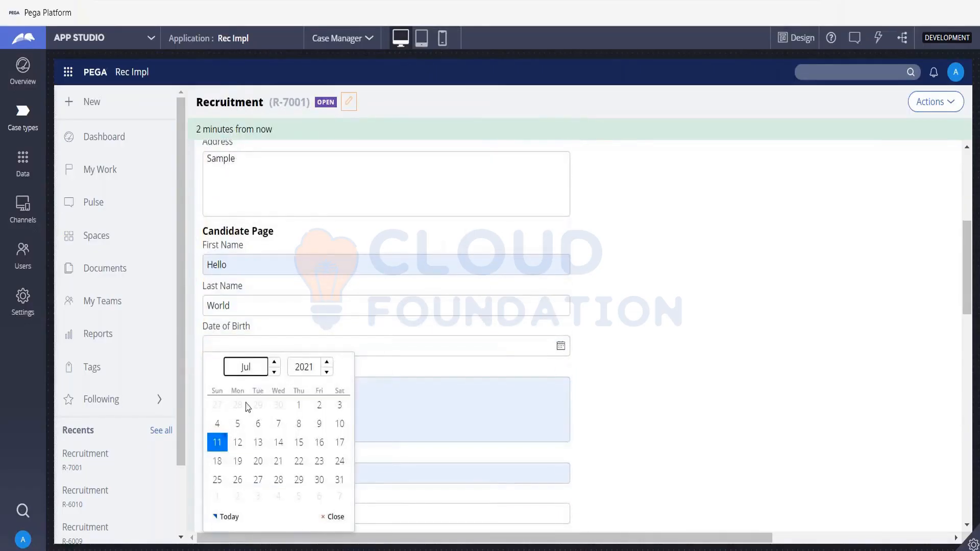
left_click(298, 404)
scroll(451, 383, "down", 5)
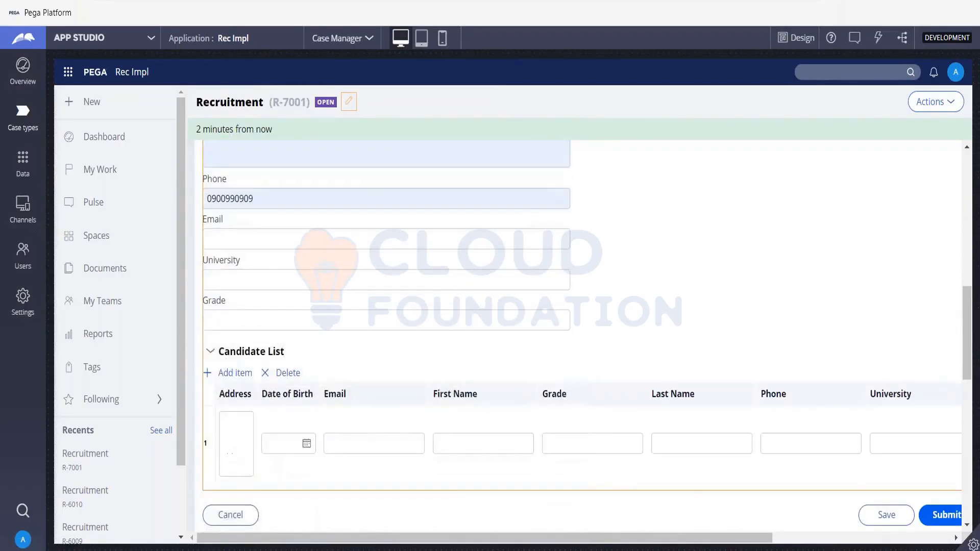
- Enter the candidate's e-mail address and move down to the Candidate List
left_click(251, 202)
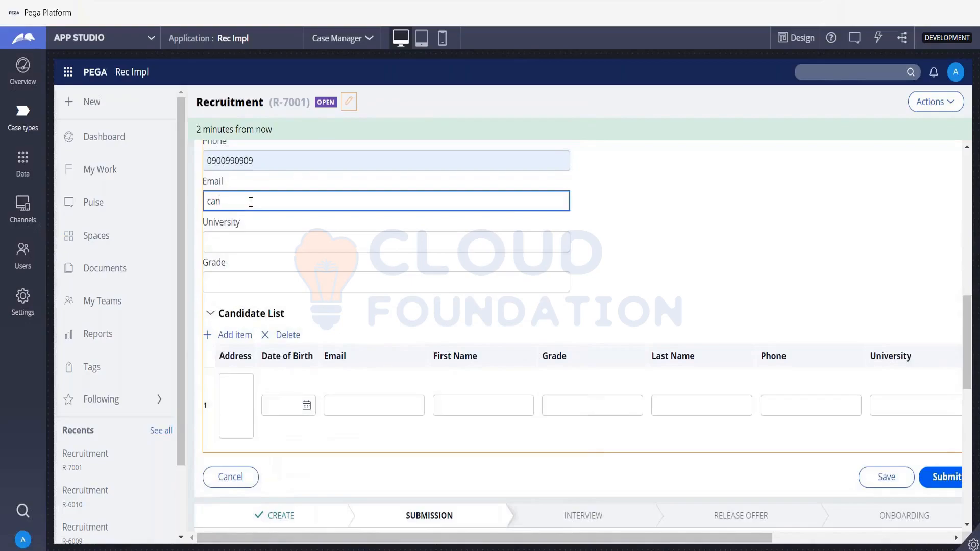
key("Tab")
key("Tab")
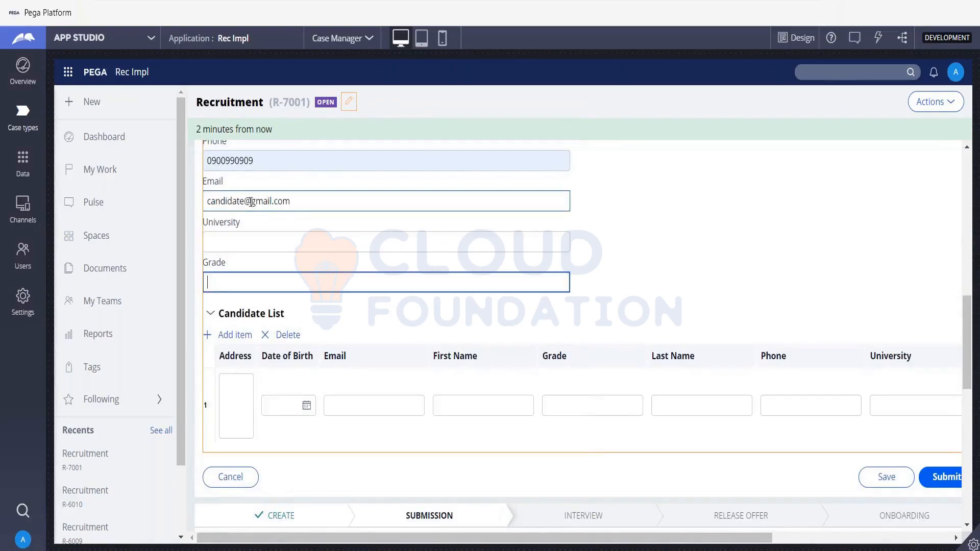
left_click(268, 404)
left_click(372, 399)
- Fill Candidate List row 1 with first name Candidate and last name Name1
left_click(469, 405)
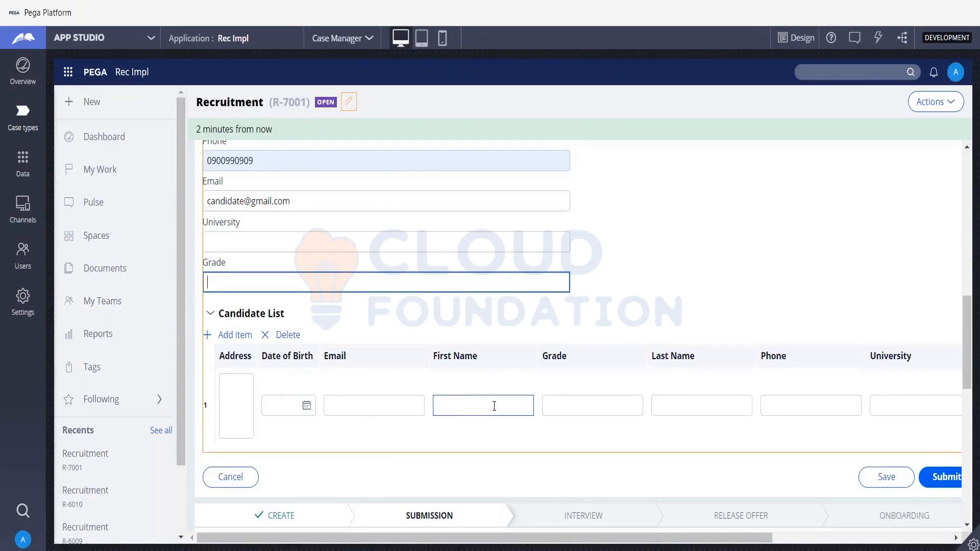
type("Ca")
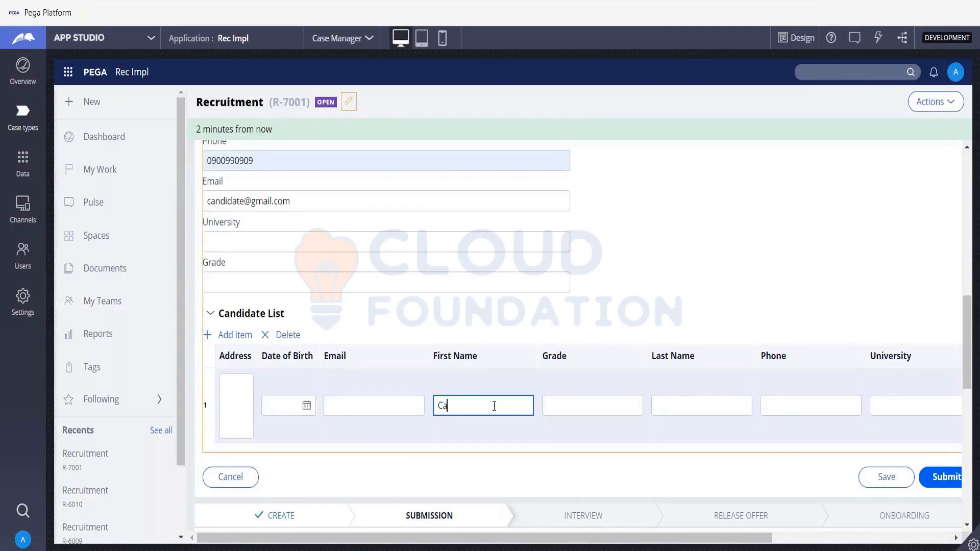
type("ndiate")
key("BackSpace")
key("BackSpace")
key("BackSpace")
type("date")
key("Tab")
key("Tab")
type("Name")
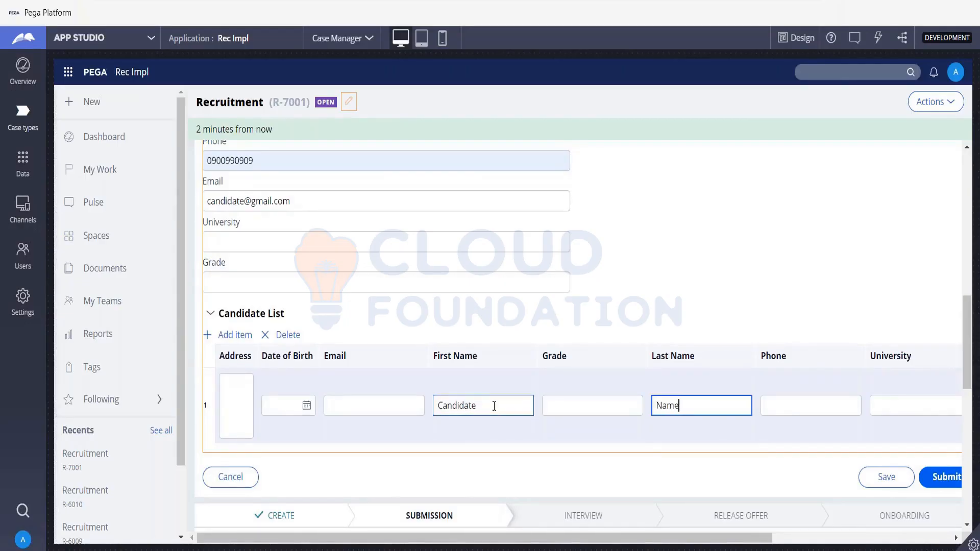
key("Tab")
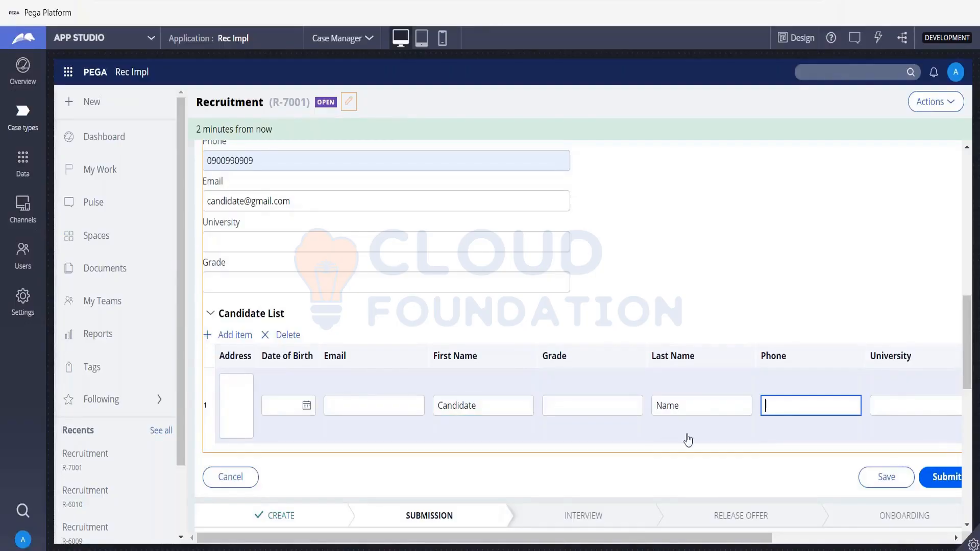
left_click(691, 408)
type("1")
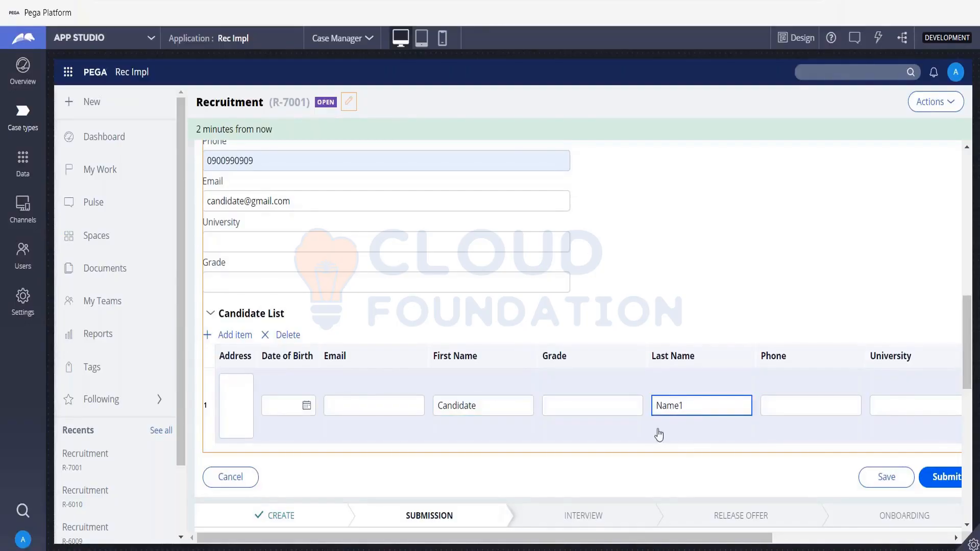
- Add a second row with first name Candidat and last name Name2
left_click(245, 334)
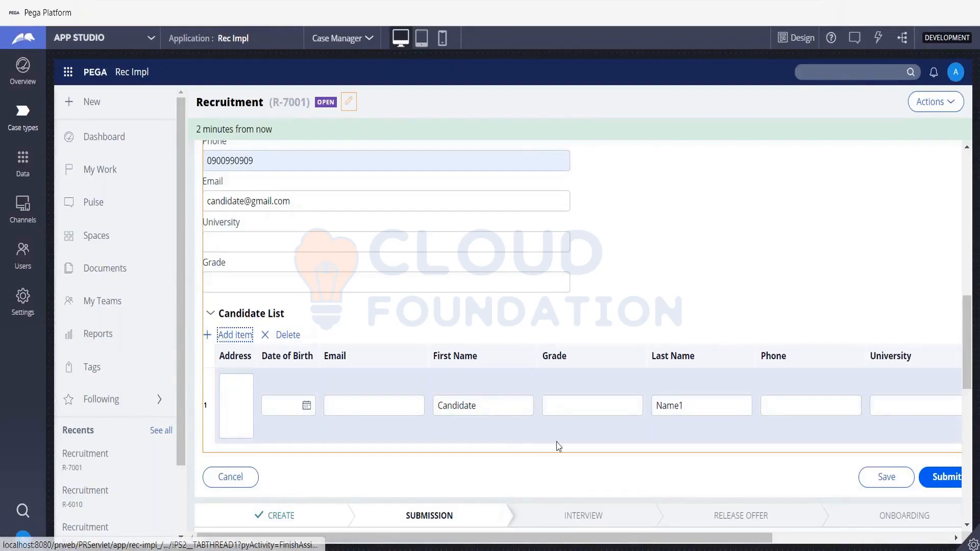
left_click(468, 483)
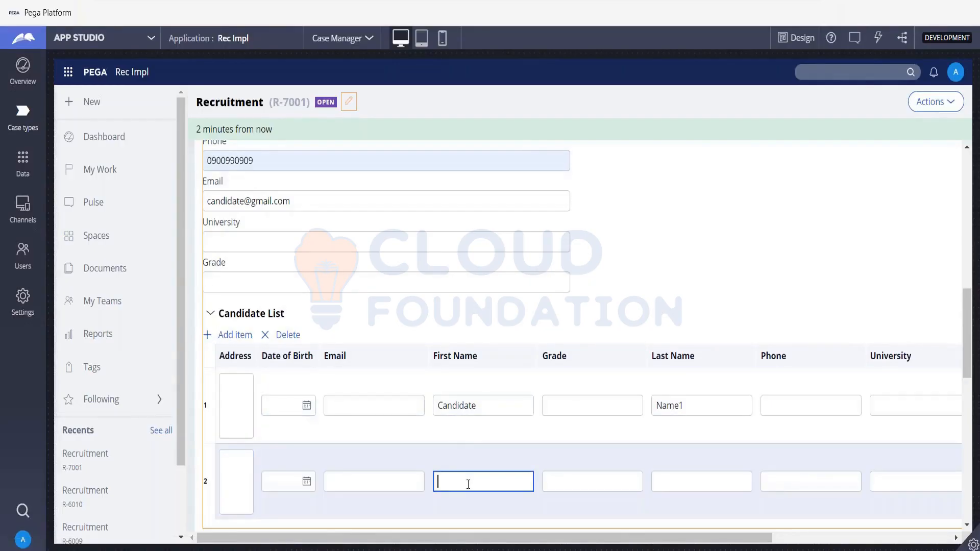
type("Candidate")
key("Tab")
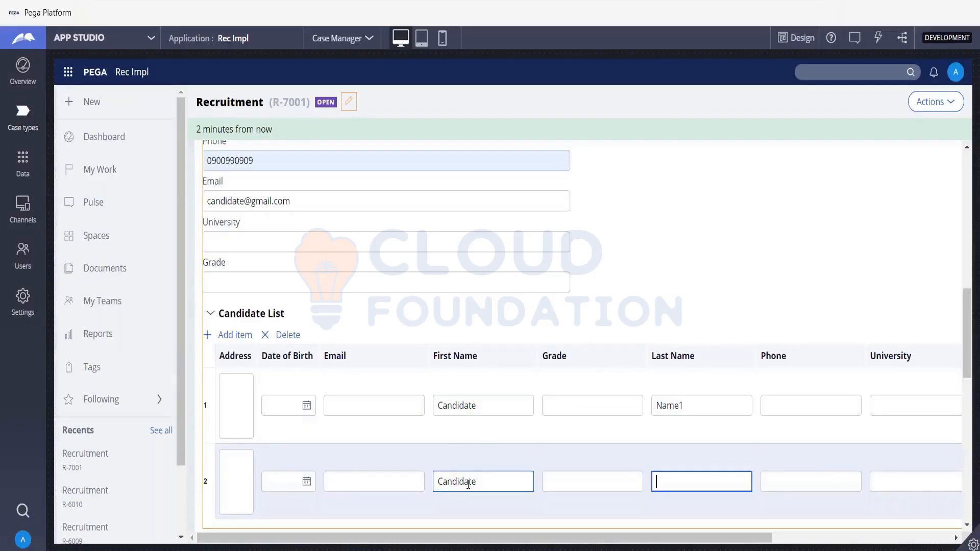
type("Name2")
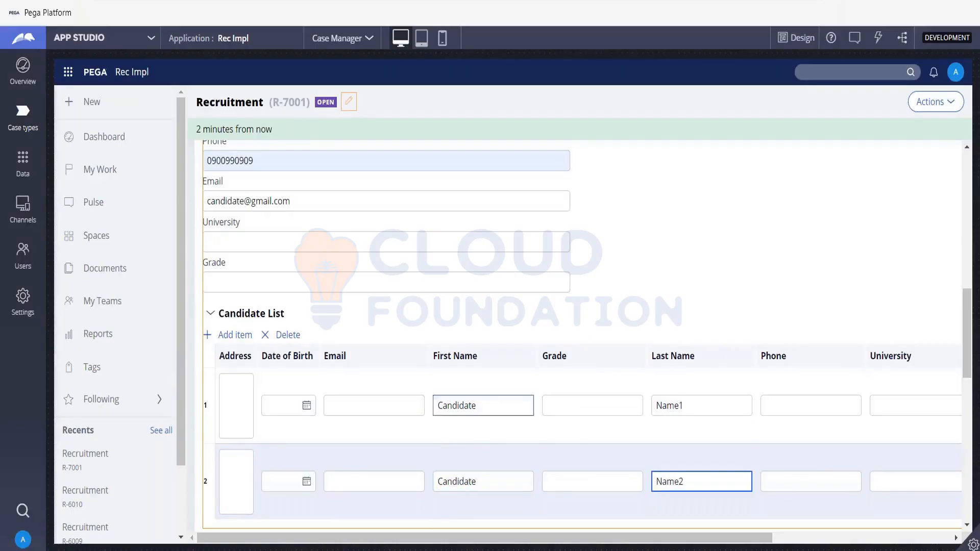
- Add a third row with first name Candidate and last name Name3
left_click(227, 335)
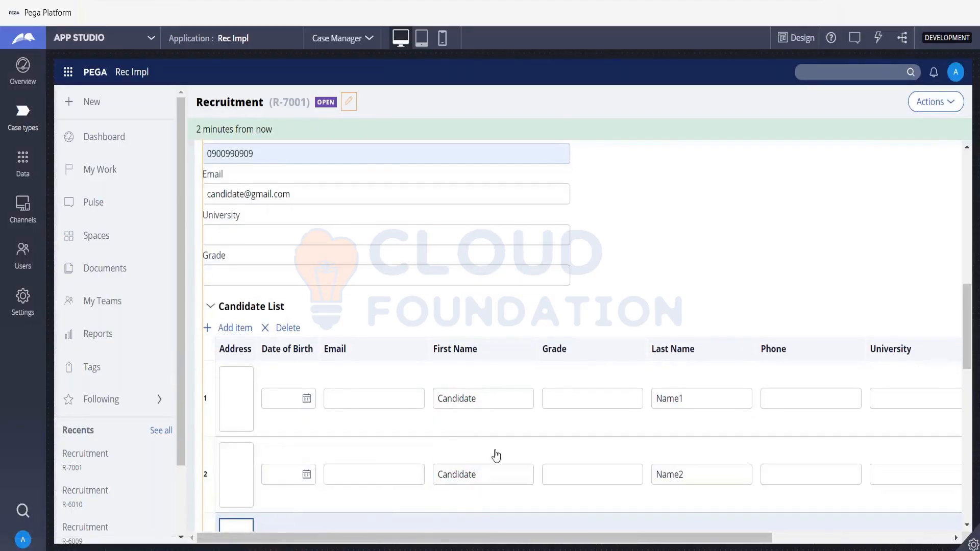
scroll(494, 455, "down", 3)
left_click(468, 383)
type("Cand")
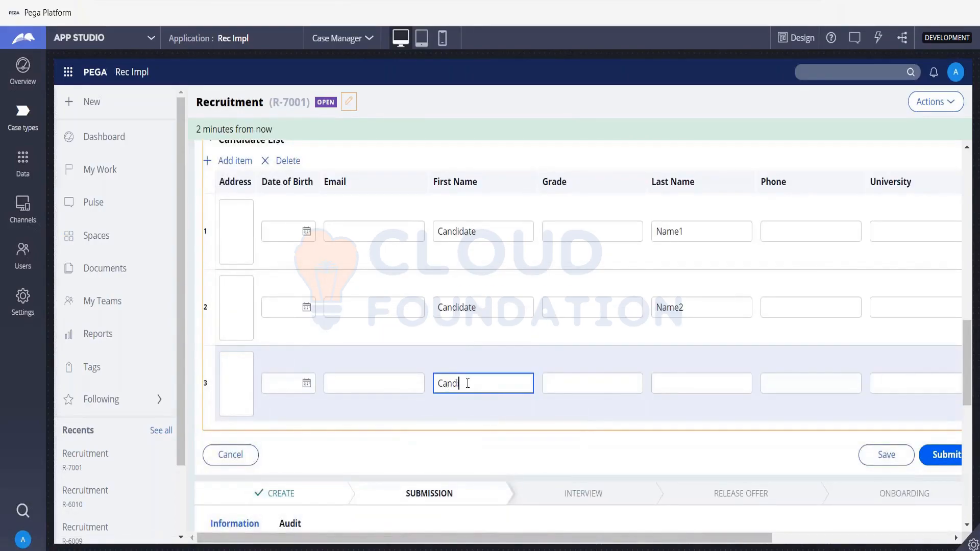
type("idate")
key("Tab")
key("Tab")
type("Name")
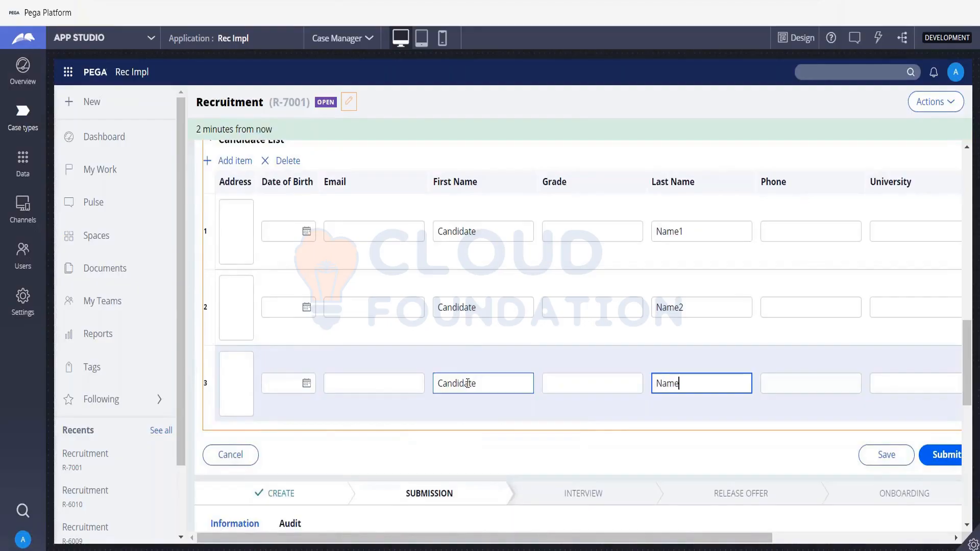
type("3")
- Submit the Get Personal Info form, then open the Clipboard from the runtime developer toolbar
left_click(936, 457)
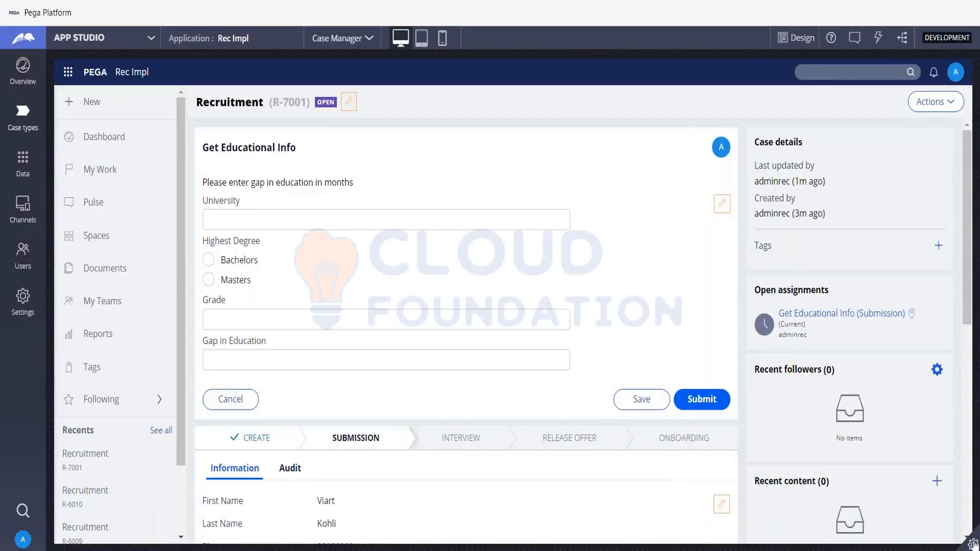
left_click(973, 543)
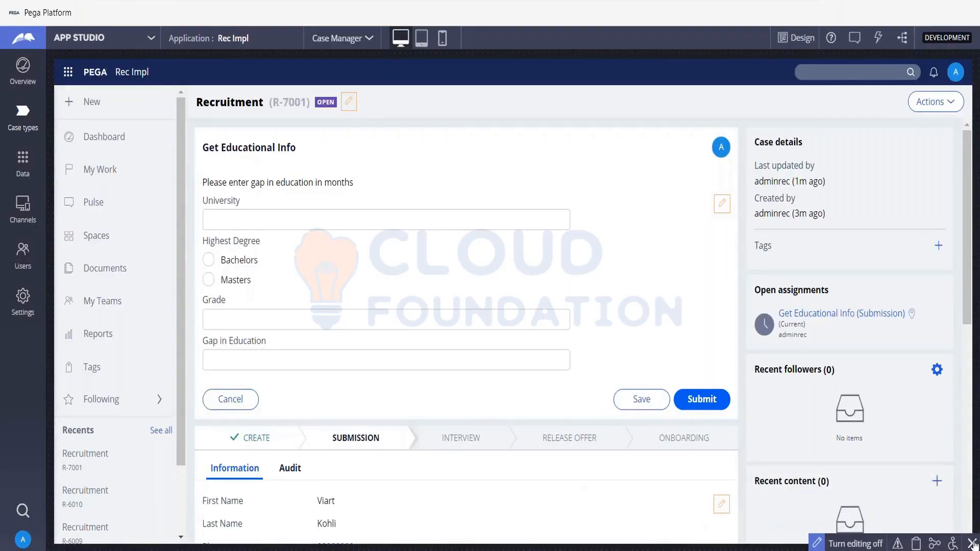
left_click(916, 544)
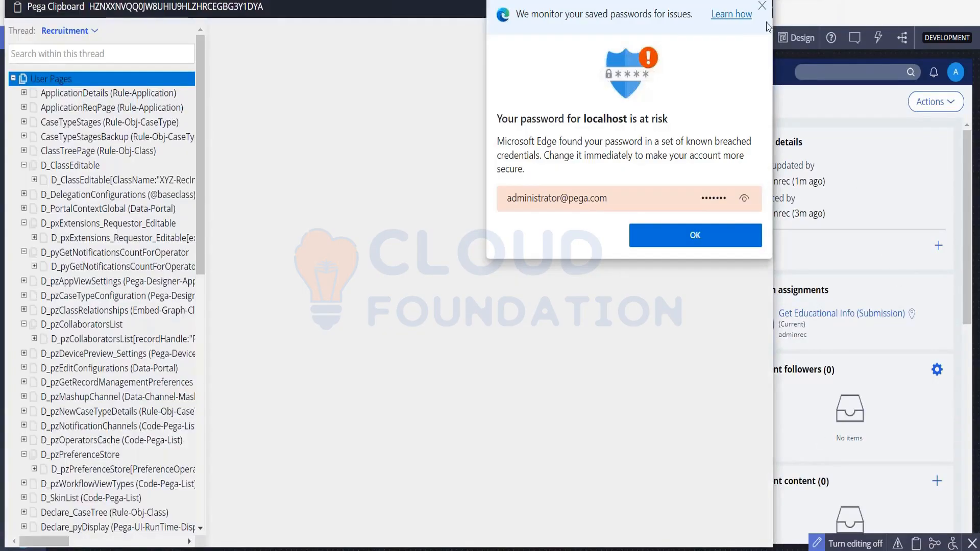
- Dismiss the password popup and switch the Clipboard's Thread to R-7001, matching the case ID
left_click(762, 5)
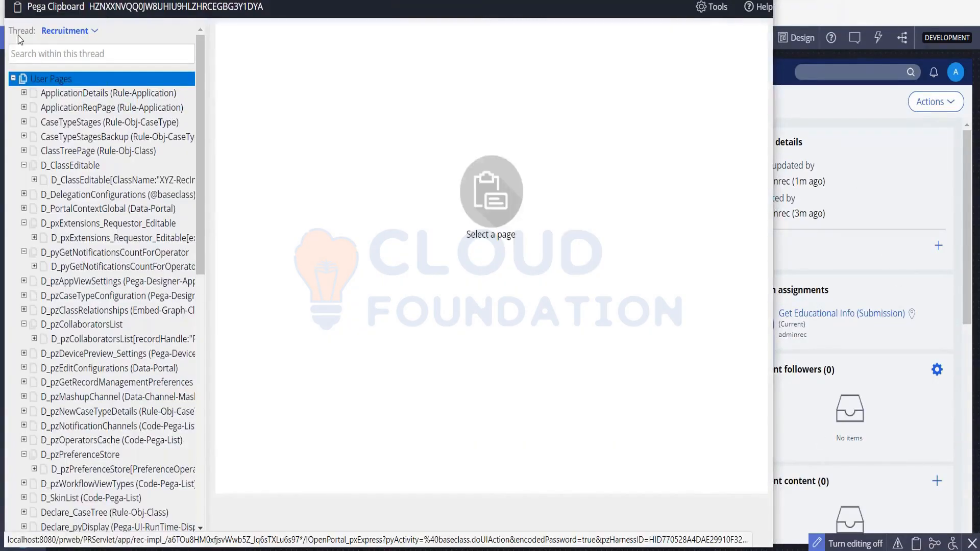
left_click_drag(9, 32, 32, 38)
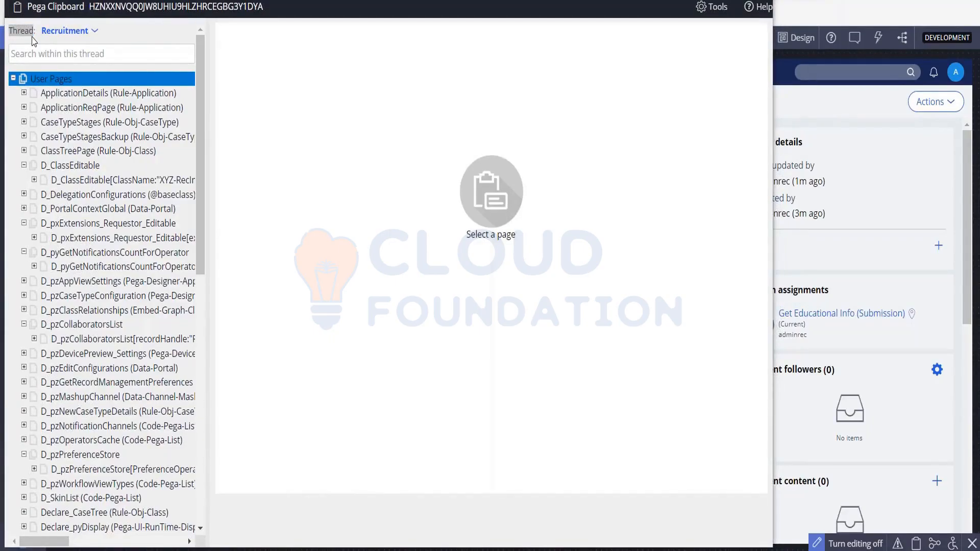
key("alt+Tab")
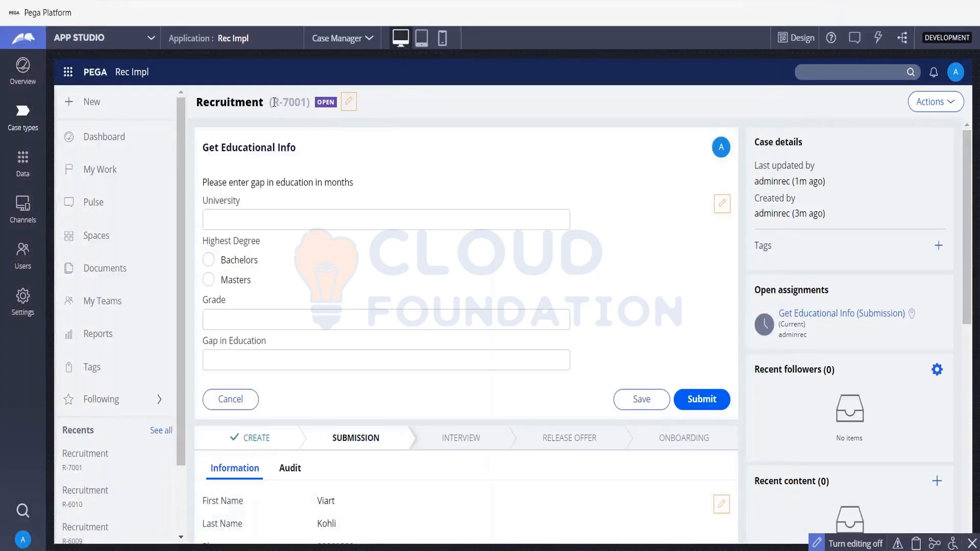
left_click_drag(274, 102, 304, 102)
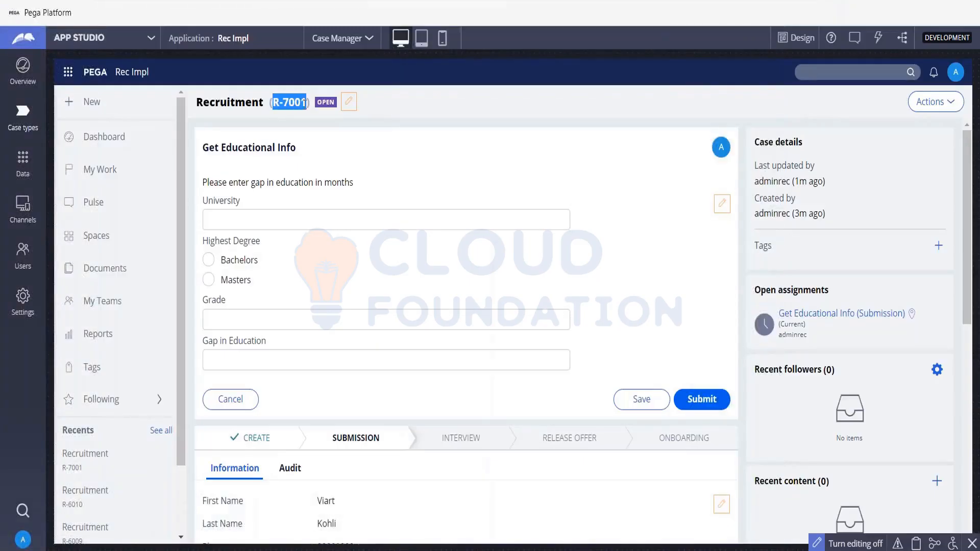
key("alt+Tab")
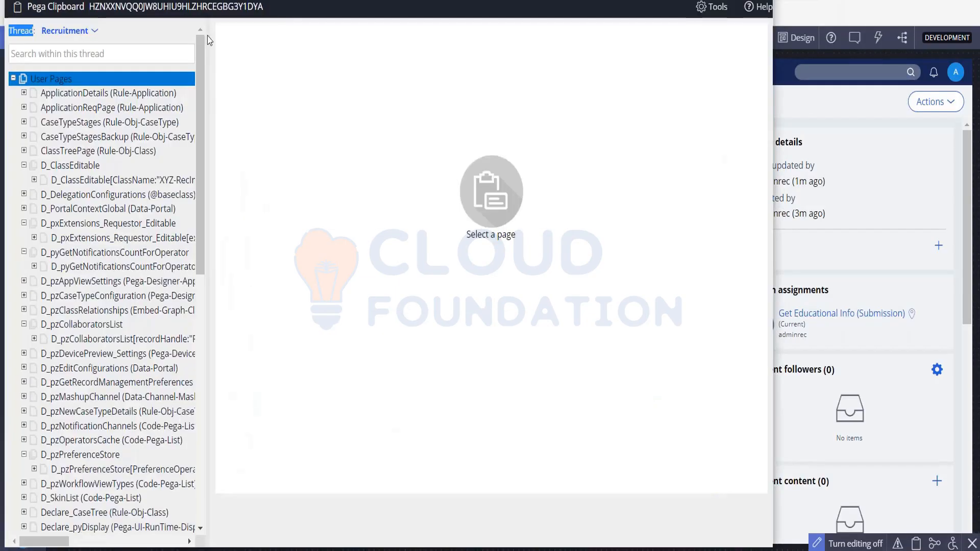
left_click(98, 33)
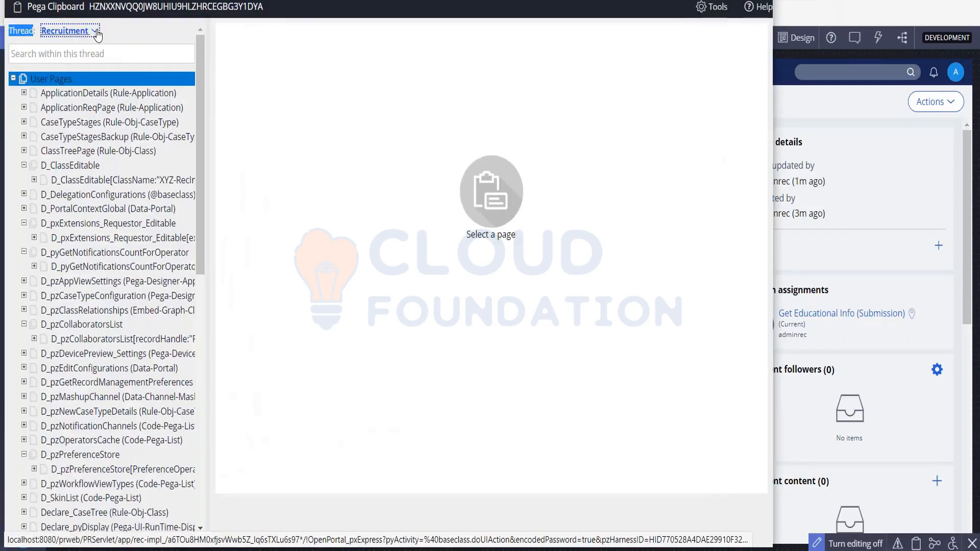
left_click(98, 34)
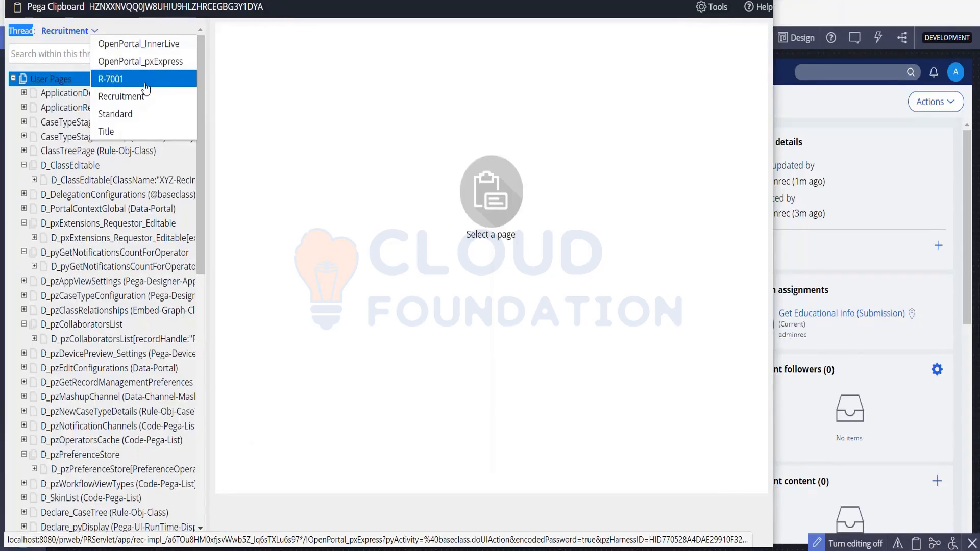
left_click(164, 82)
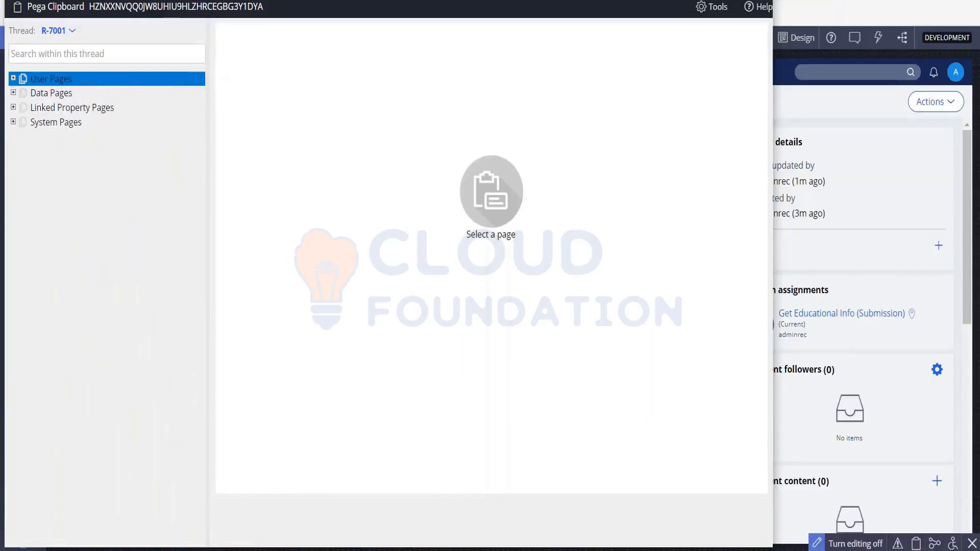
- Widen the page tree and view the Application system page's Property and Value columns
left_click_drag(220, 78, 286, 97)
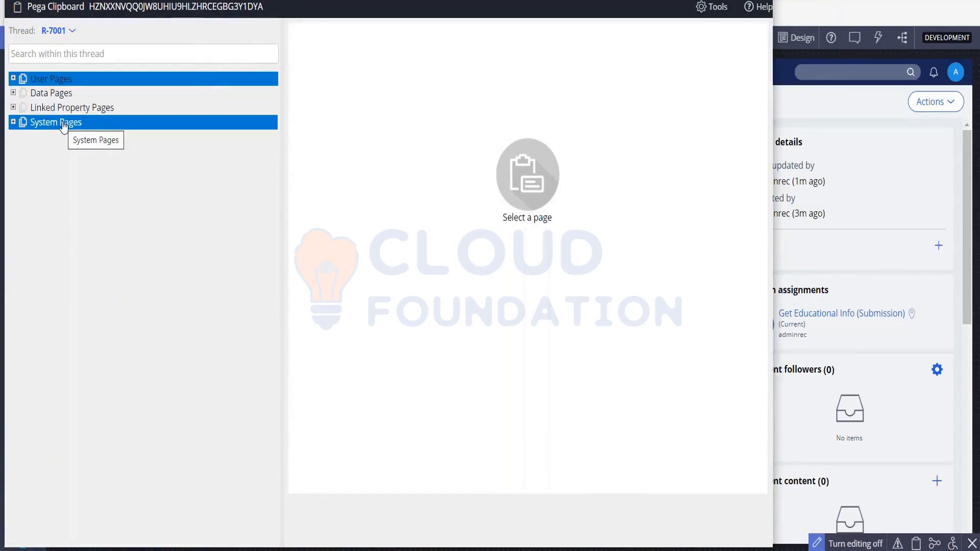
left_click(14, 122)
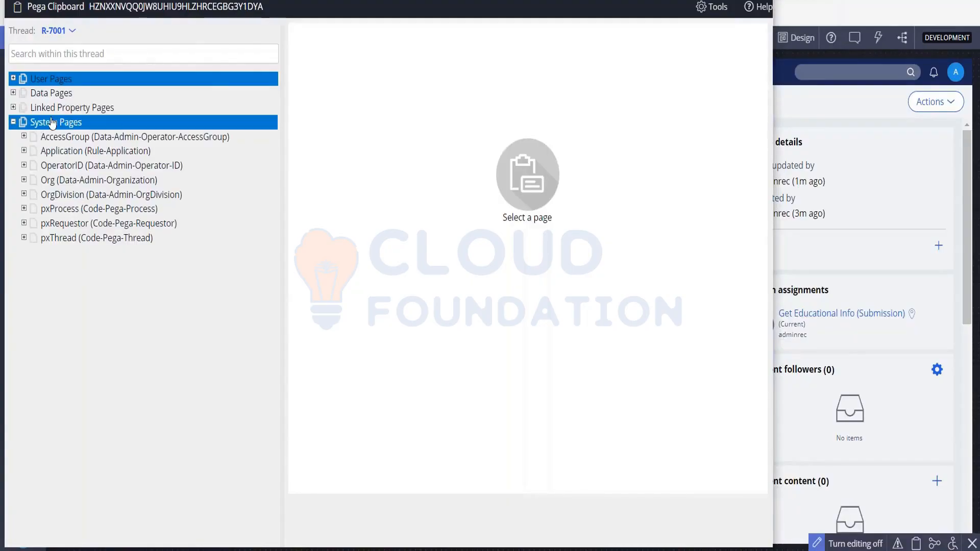
left_click(87, 151)
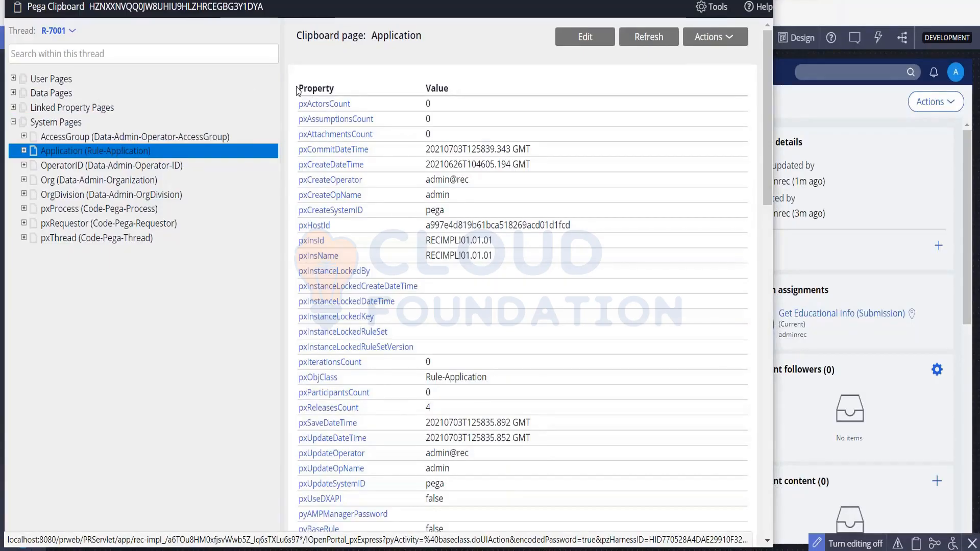
double_click(329, 90)
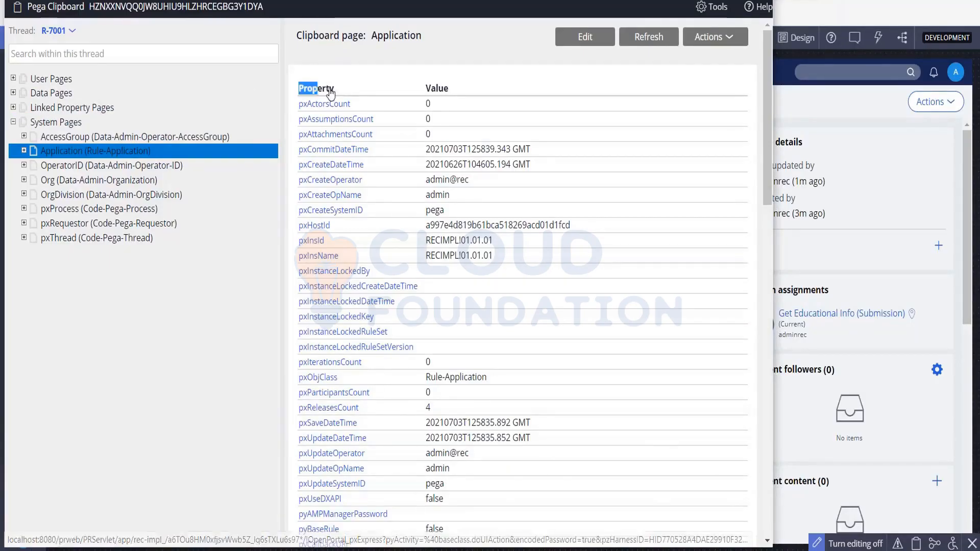
double_click(428, 91)
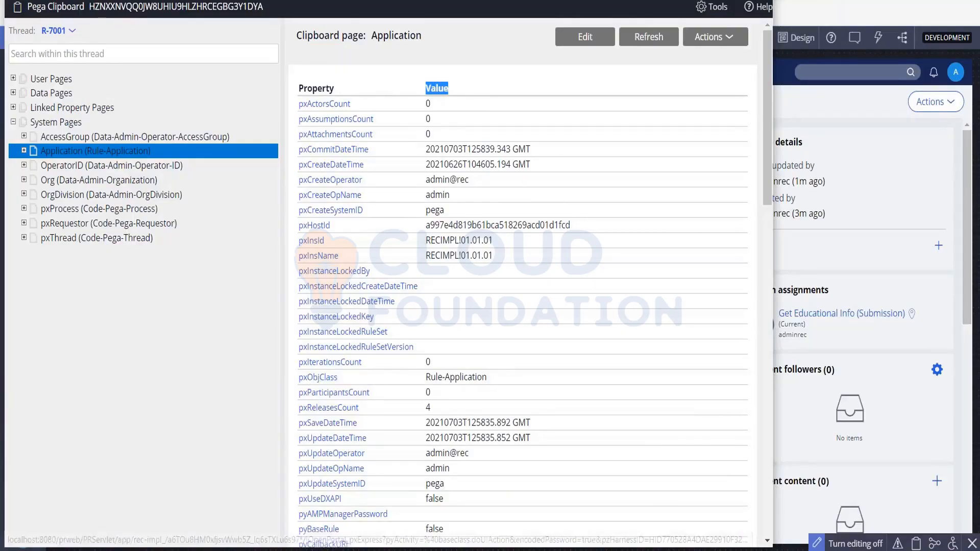
- Collapse System Pages and expand User Pages down to pyWorkPage
left_click(14, 122)
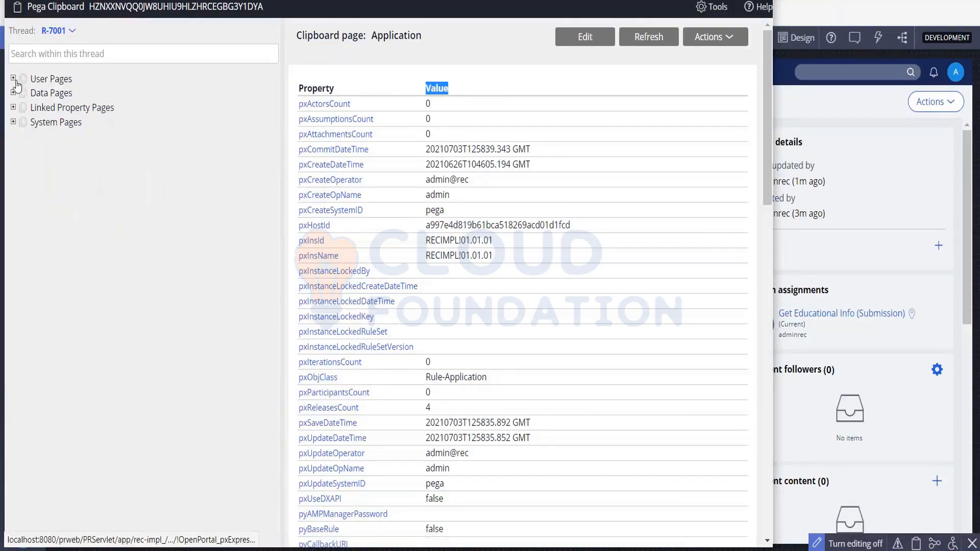
left_click(14, 78)
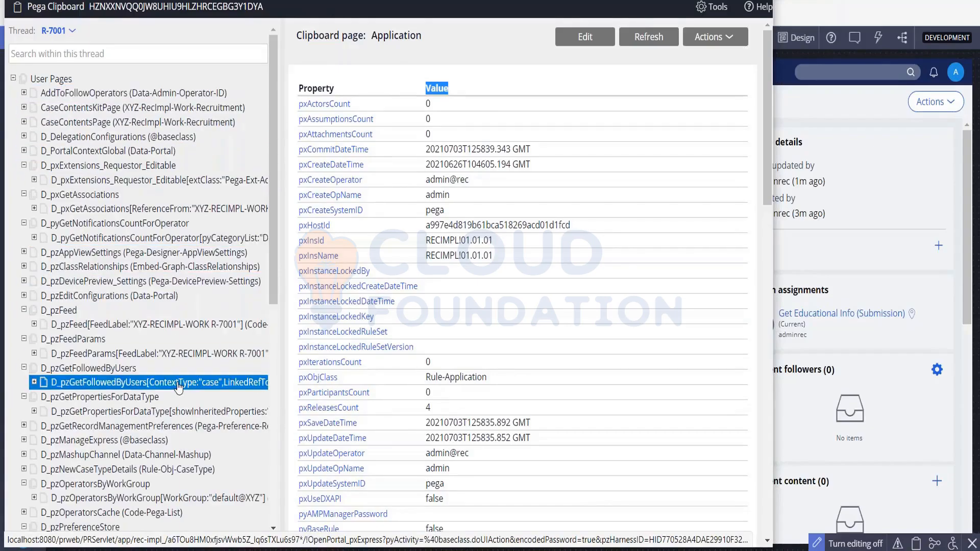
scroll(176, 398, "down", 3)
scroll(178, 388, "down", 5)
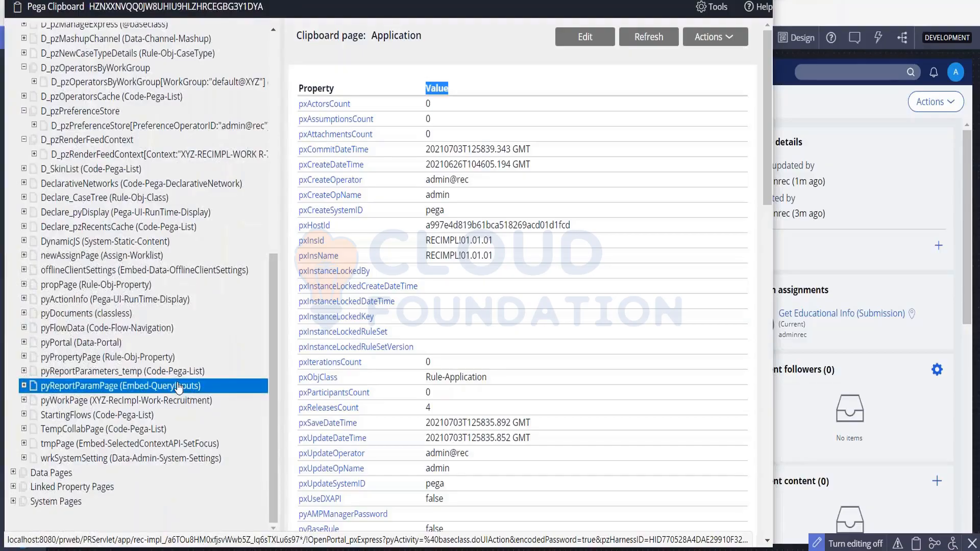
- Open pyWorkPage and review its properties, from Address Sample to the empty Experience and TechStack
left_click(175, 402)
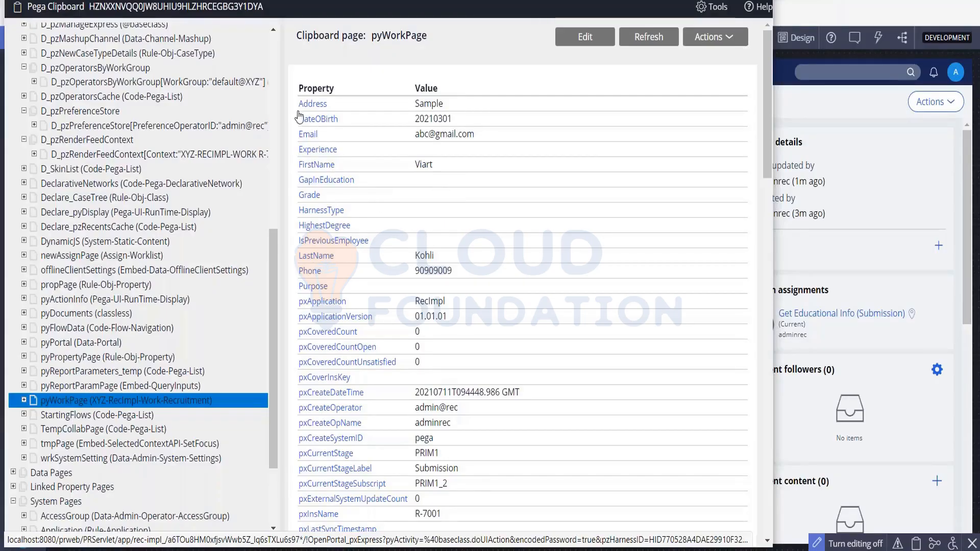
left_click_drag(295, 104, 391, 207)
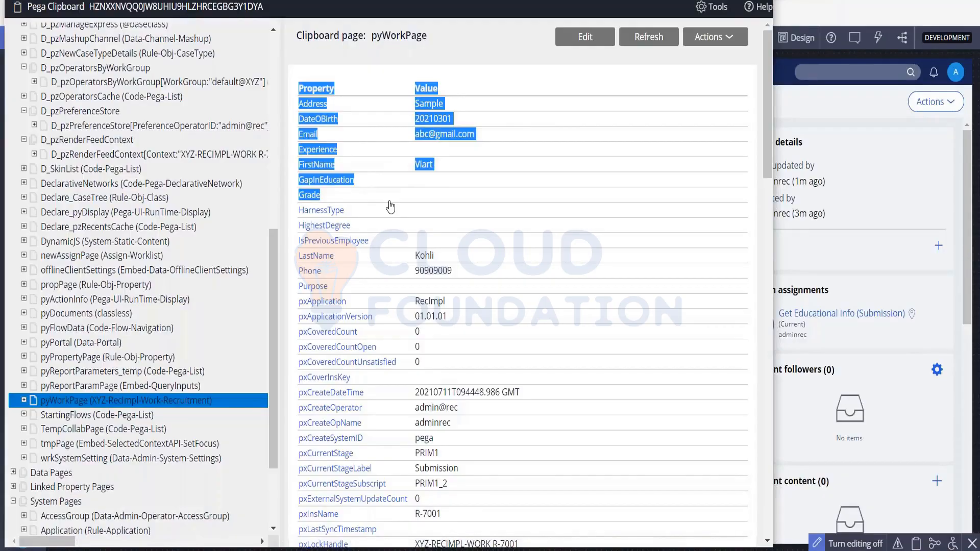
scroll(391, 206, "down", 5)
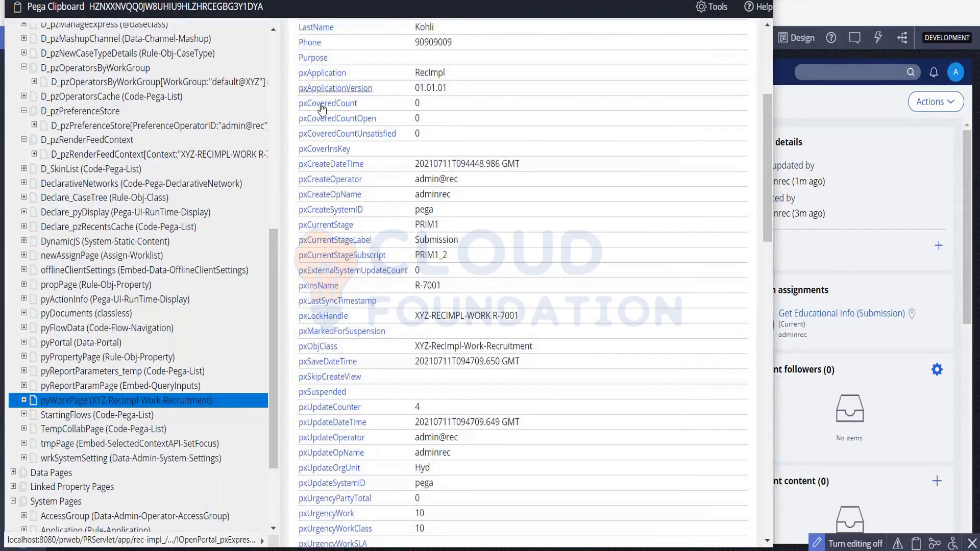
scroll(353, 220, "down", 12)
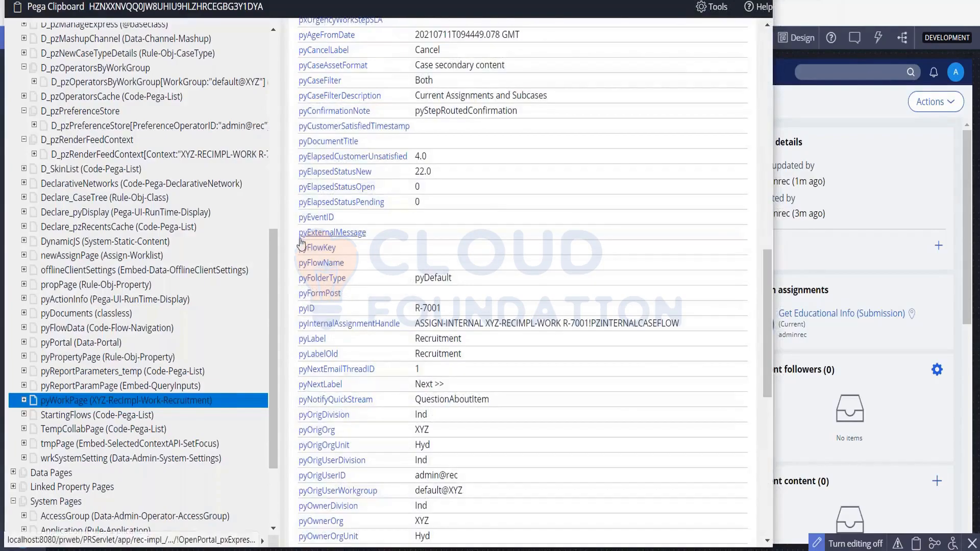
scroll(300, 241, "down", 7)
scroll(301, 243, "down", 4)
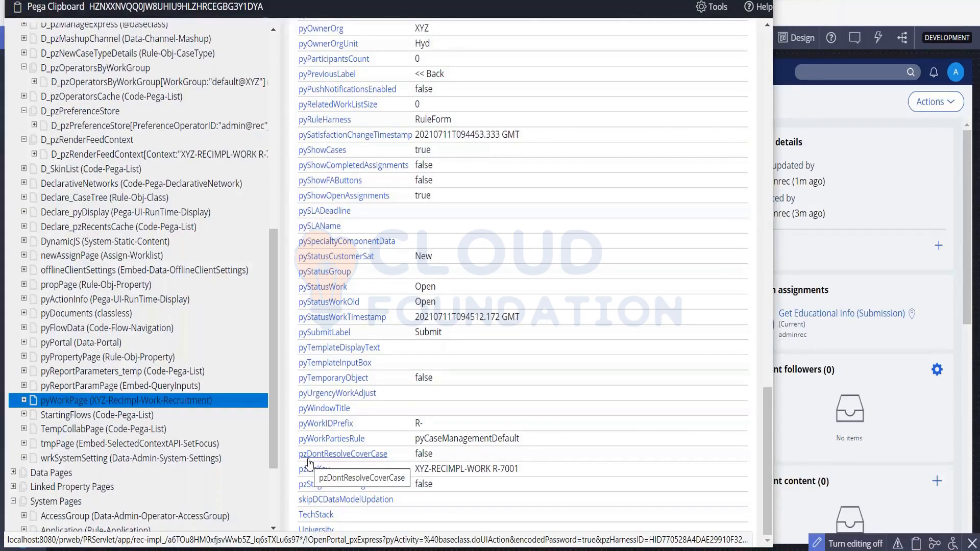
scroll(322, 459, "up", 15)
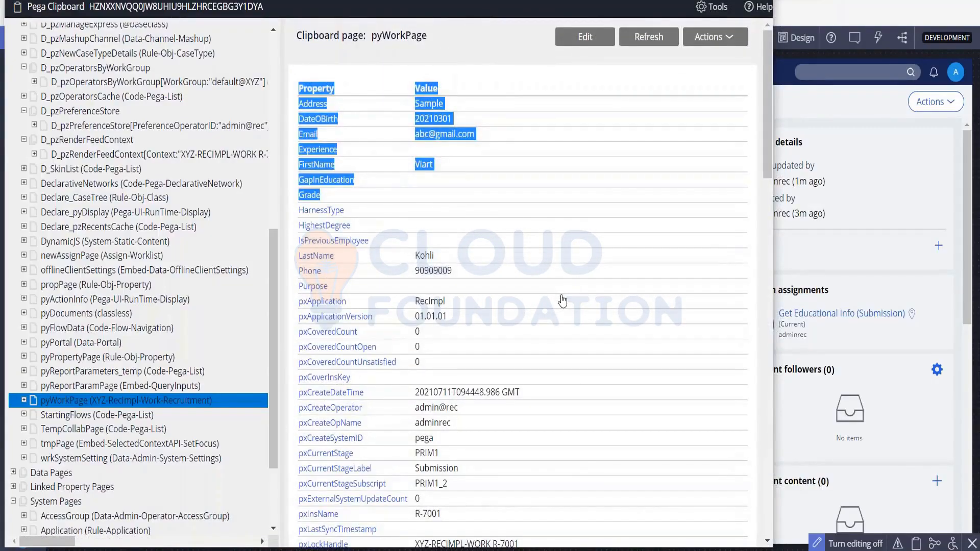
- Make pyWorkPage editable, correct the candidate's Email value and save the page
left_click(572, 38)
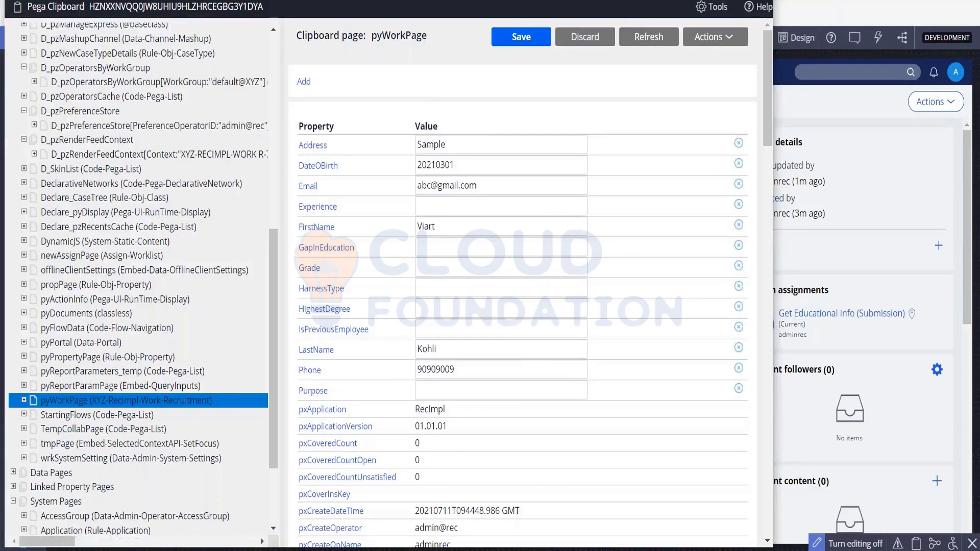
left_click(526, 303)
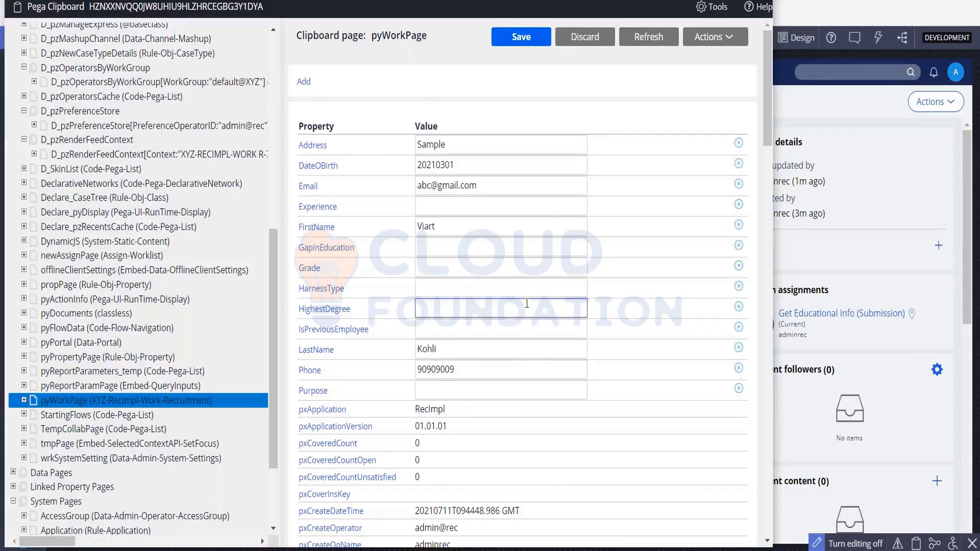
scroll(526, 304, "down", 20)
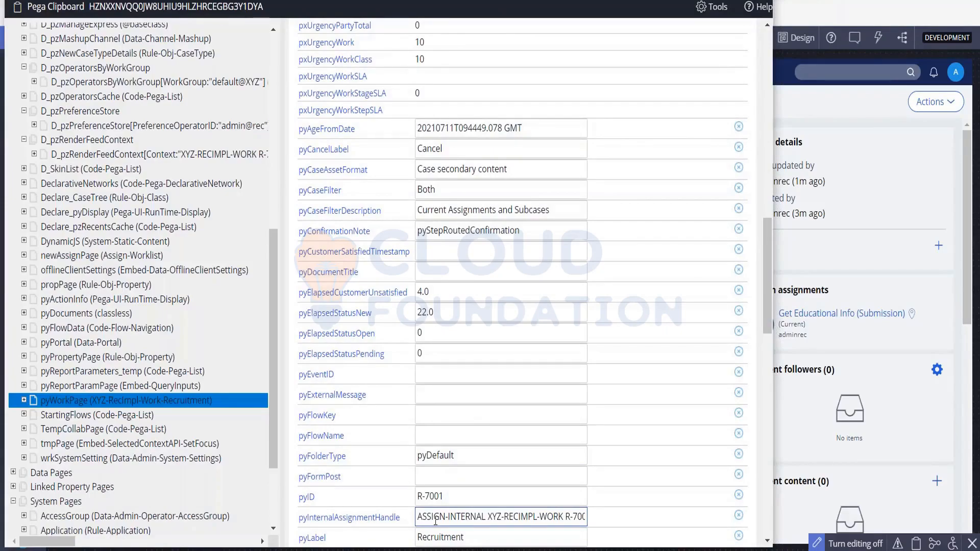
scroll(435, 520, "up", 20)
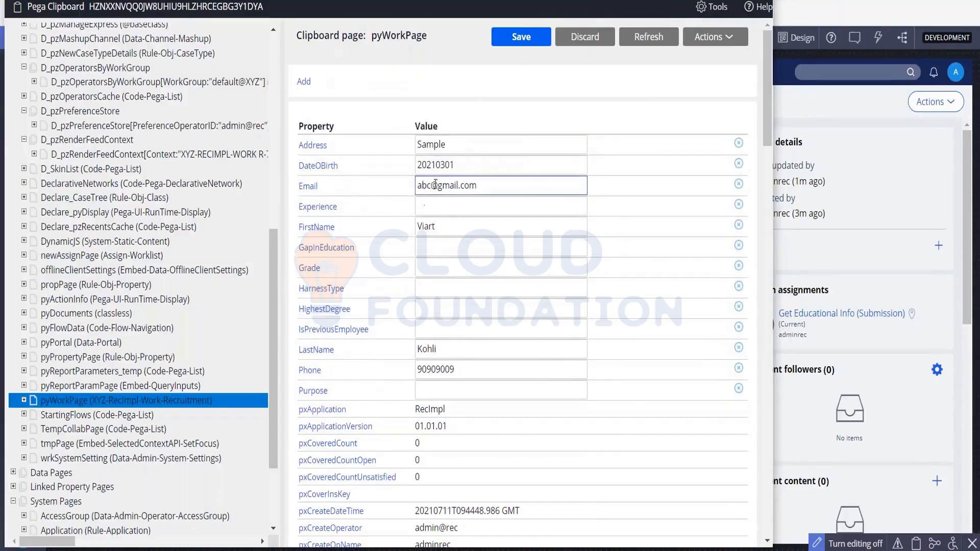
left_click(436, 185)
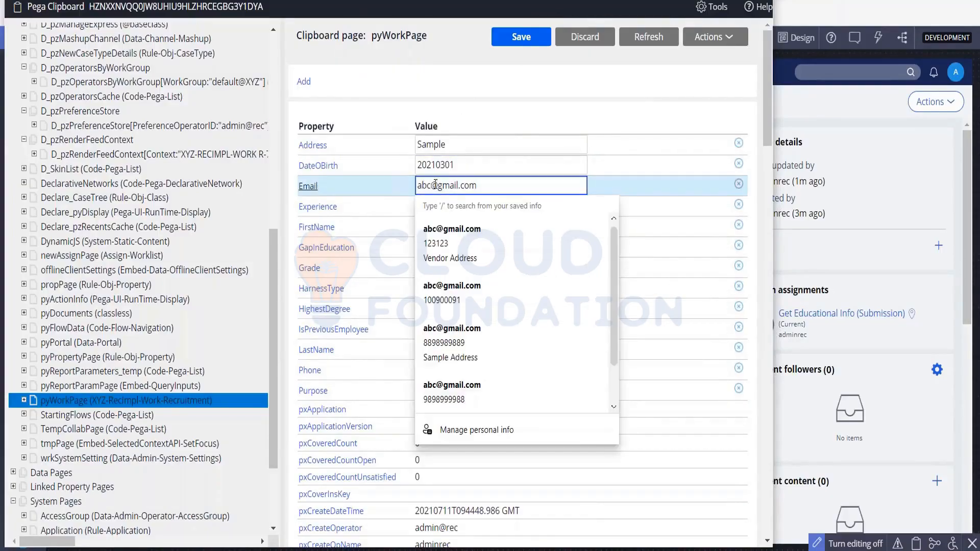
type("def")
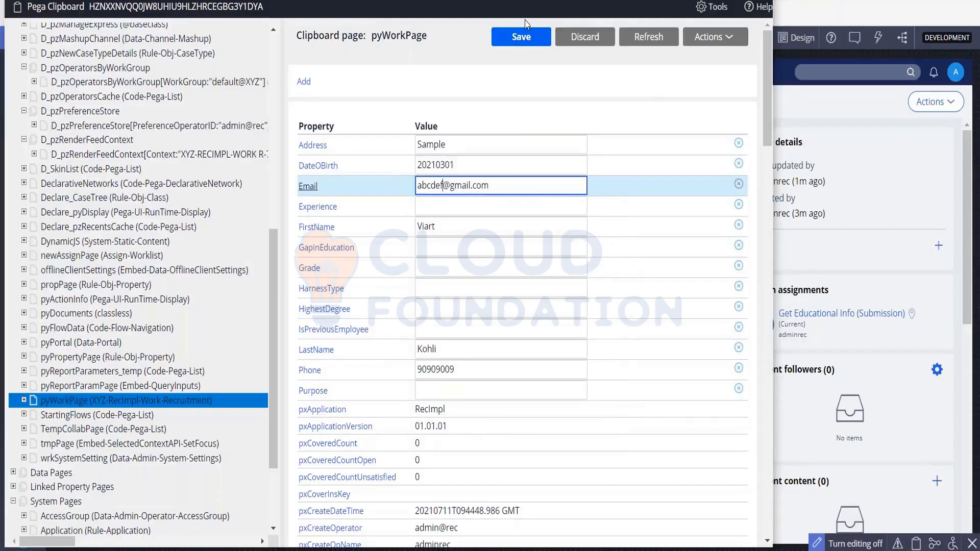
left_click(526, 35)
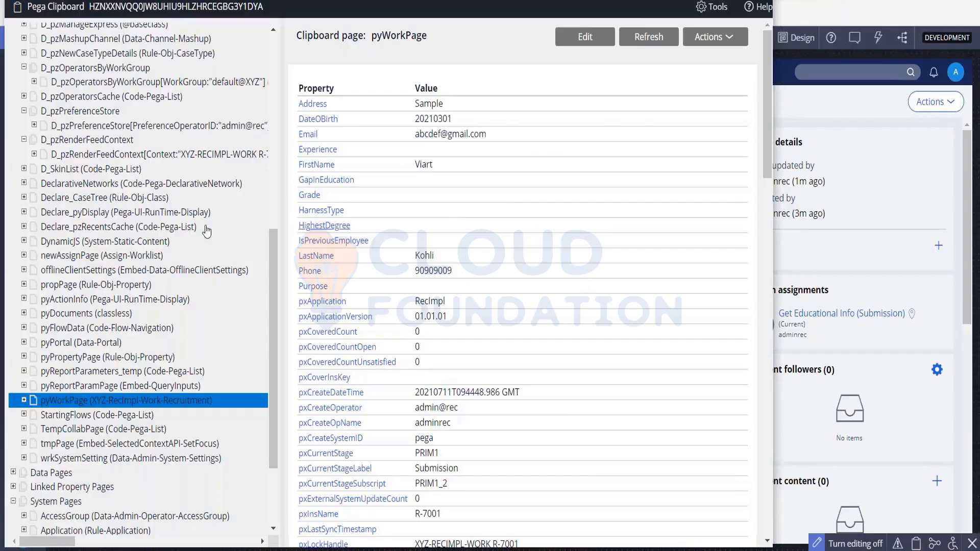
- Expand pyWorkPage and its CandidateList in the clipboard tree
scroll(139, 297, "down", 3)
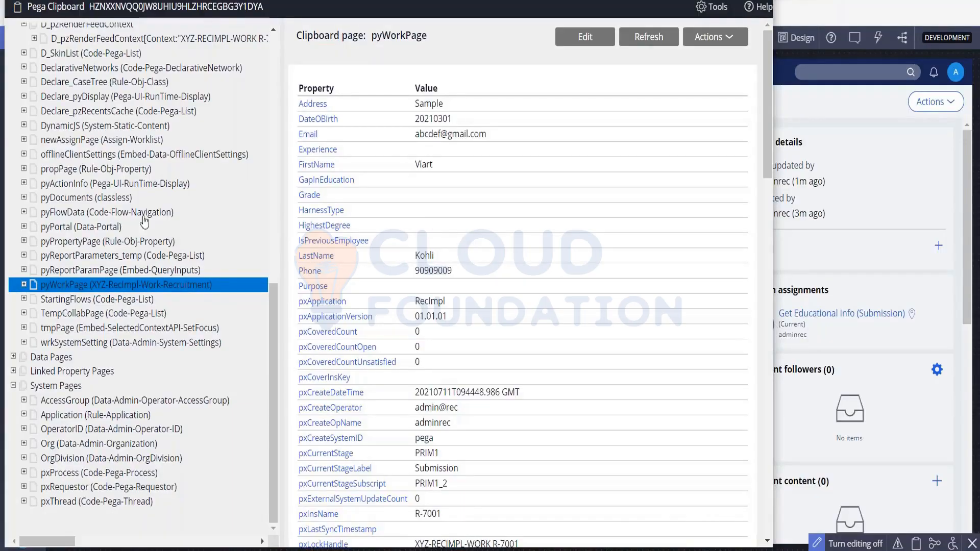
left_click_drag(302, 98, 455, 232)
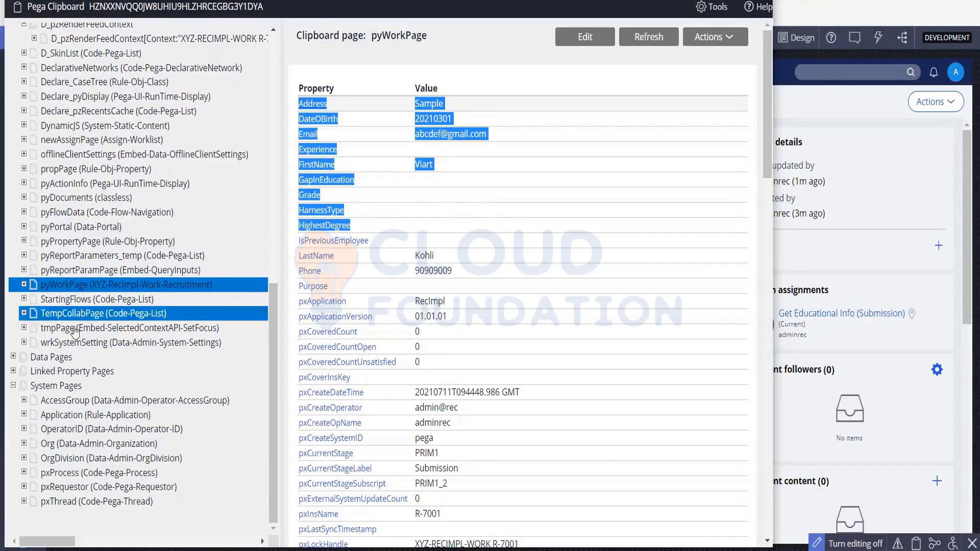
left_click(25, 285)
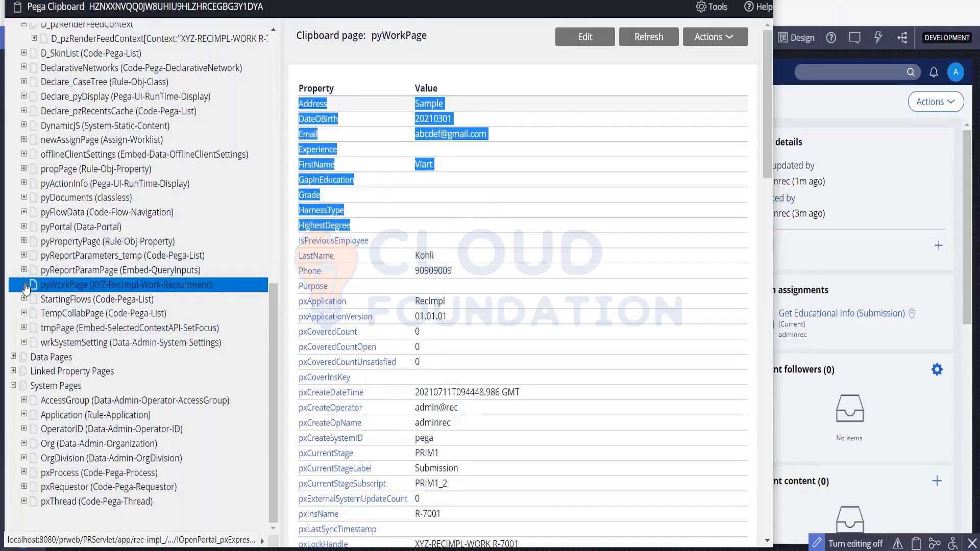
left_click(84, 305)
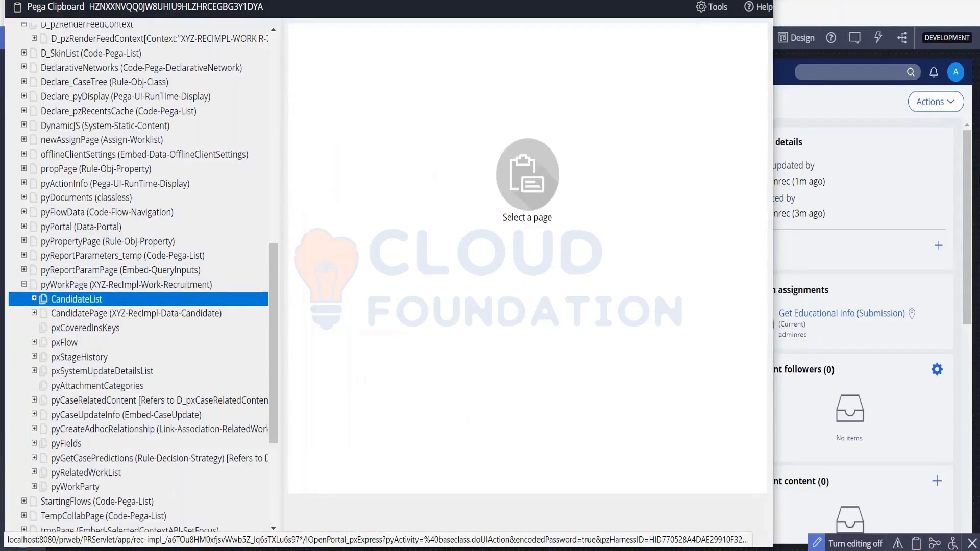
left_click(33, 299)
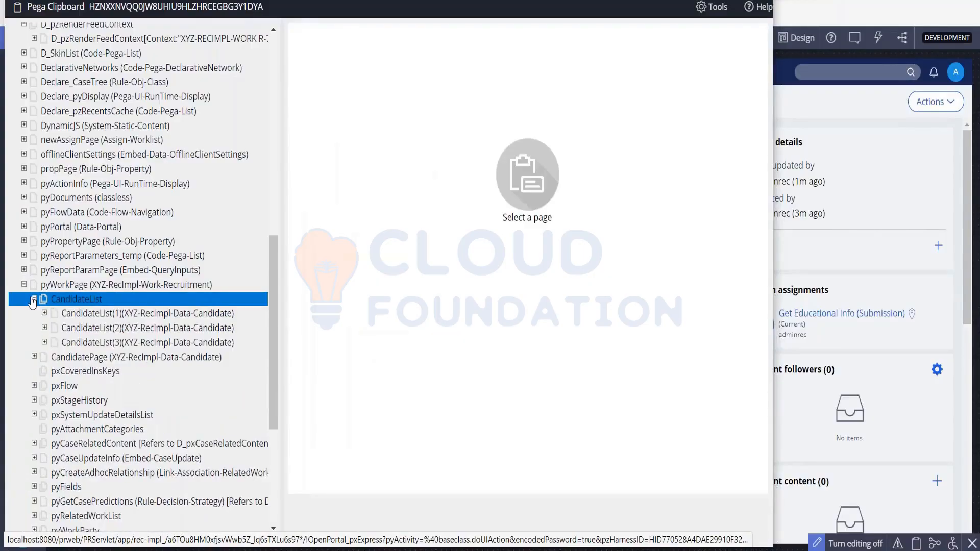
- Inspect CandidateList(1)–(3) and CandidatePage, then reselect pyWorkPage
left_click(125, 313)
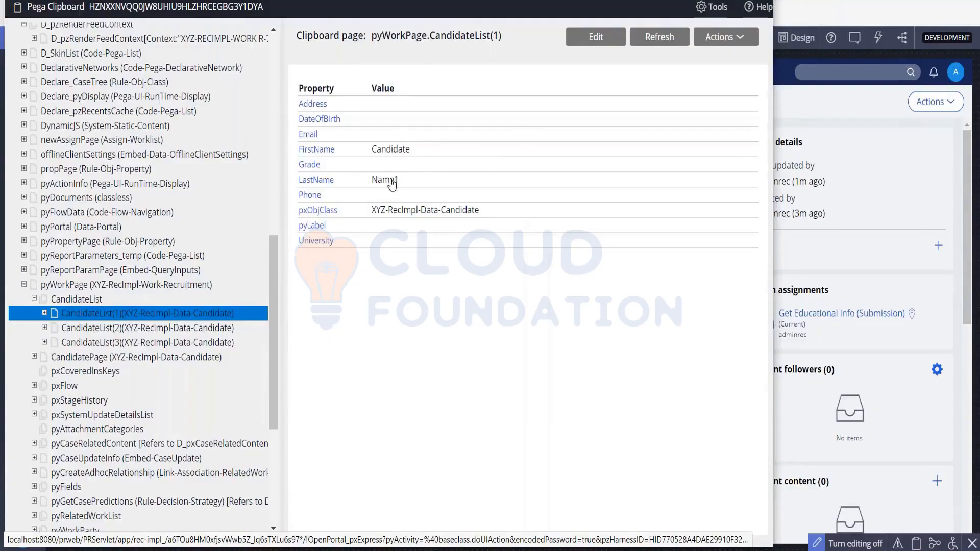
left_click(150, 329)
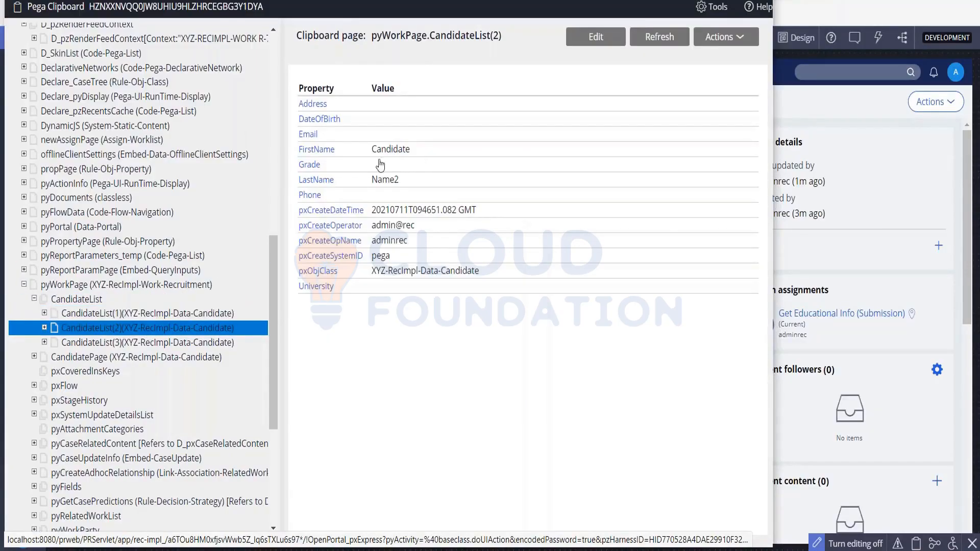
left_click(192, 345)
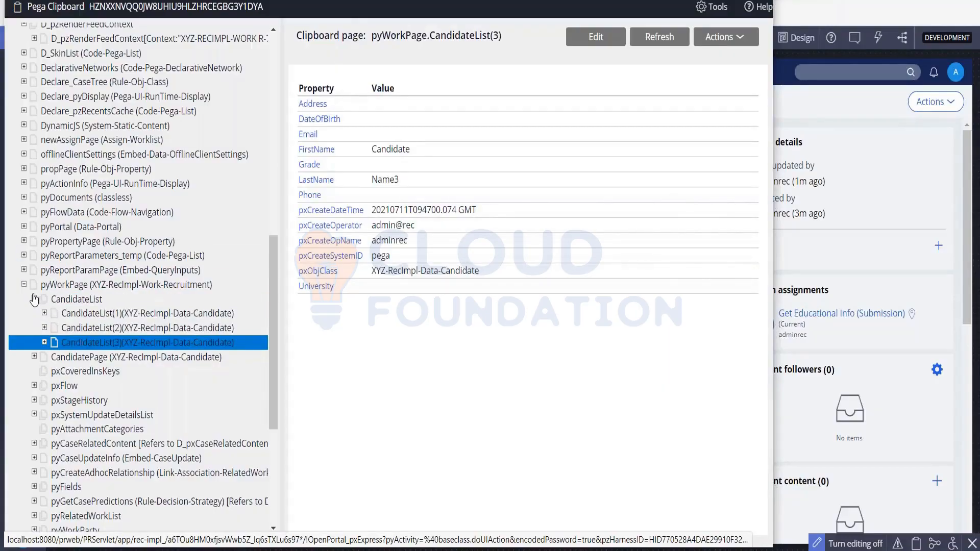
left_click(34, 299)
left_click(81, 313)
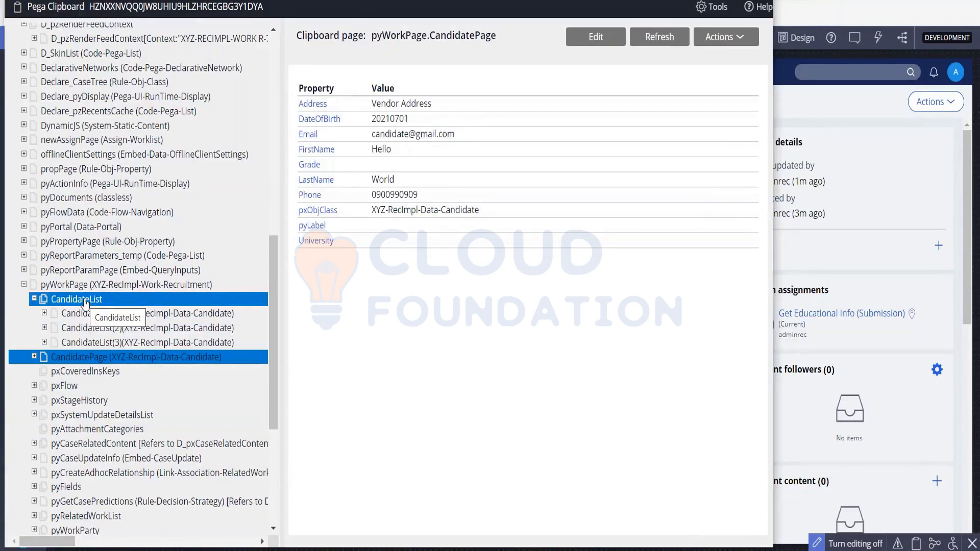
left_click(24, 285)
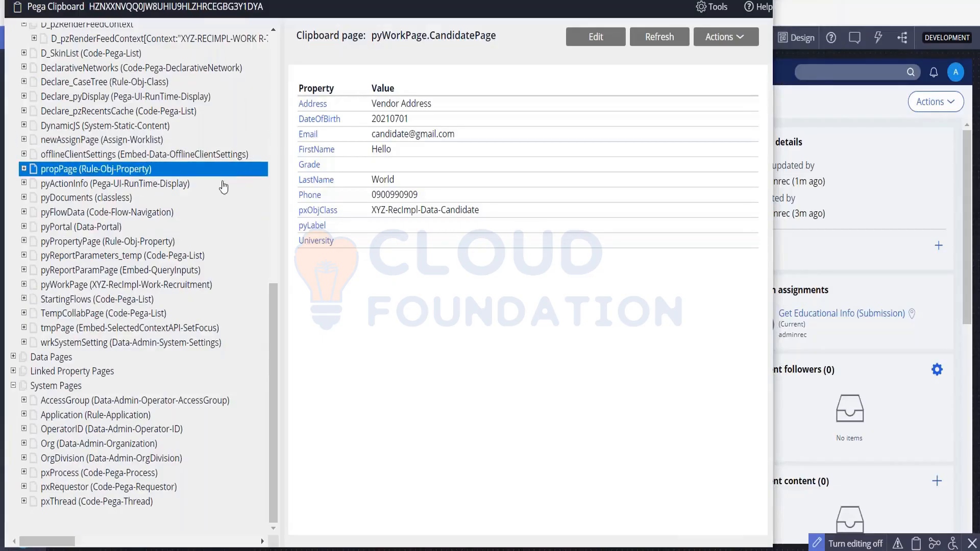
left_click(109, 286)
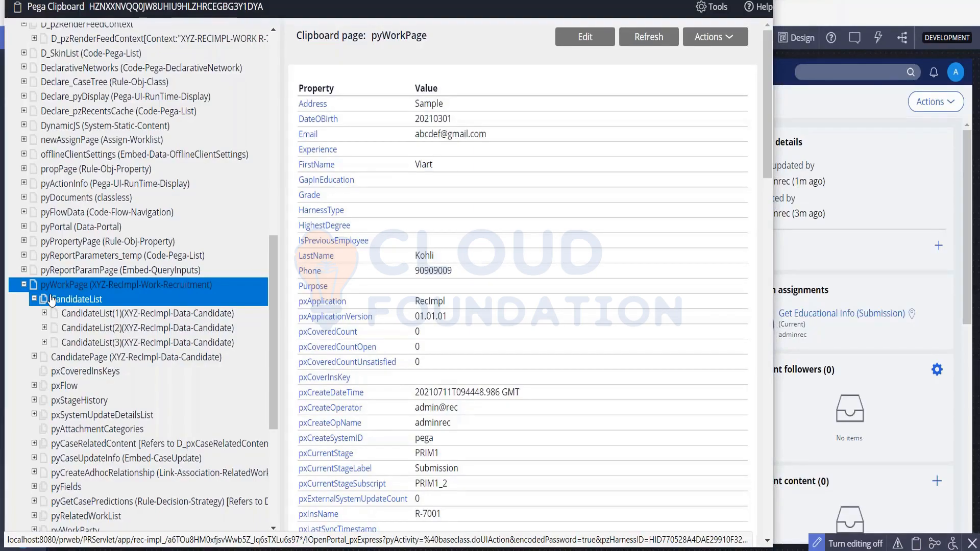
- Edit pyWorkPage, setting Experience to 7 and GapInEducation to 2
left_click(583, 37)
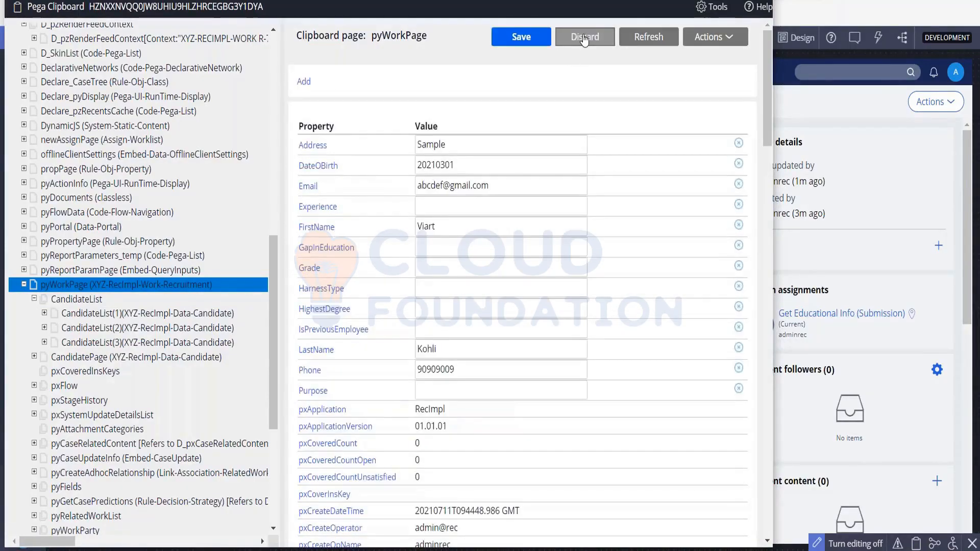
left_click(449, 211)
type("7")
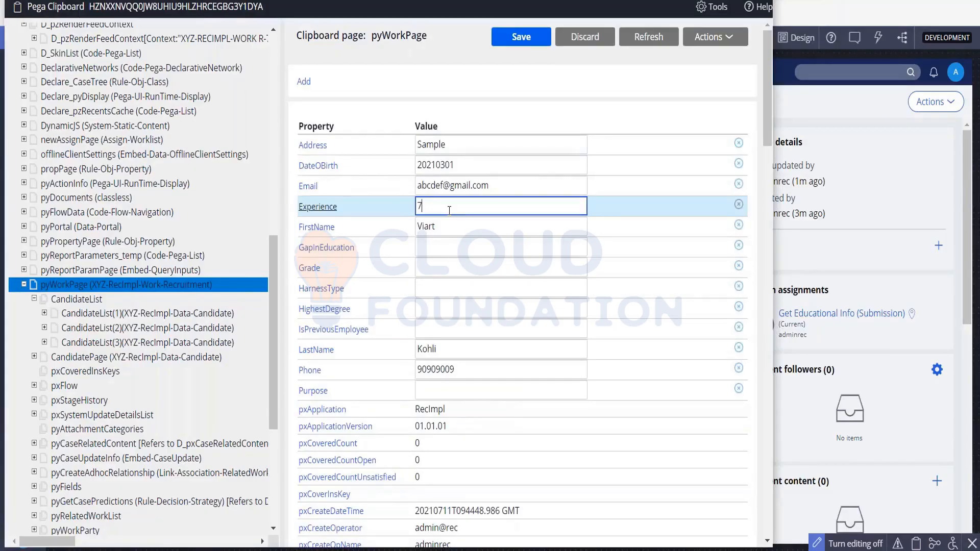
left_click(448, 250)
type("2")
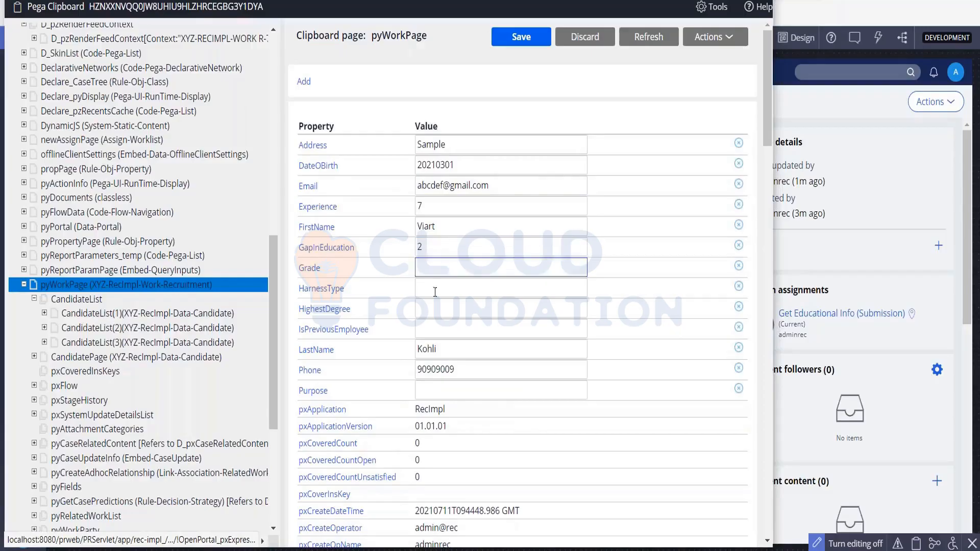
left_click(434, 327)
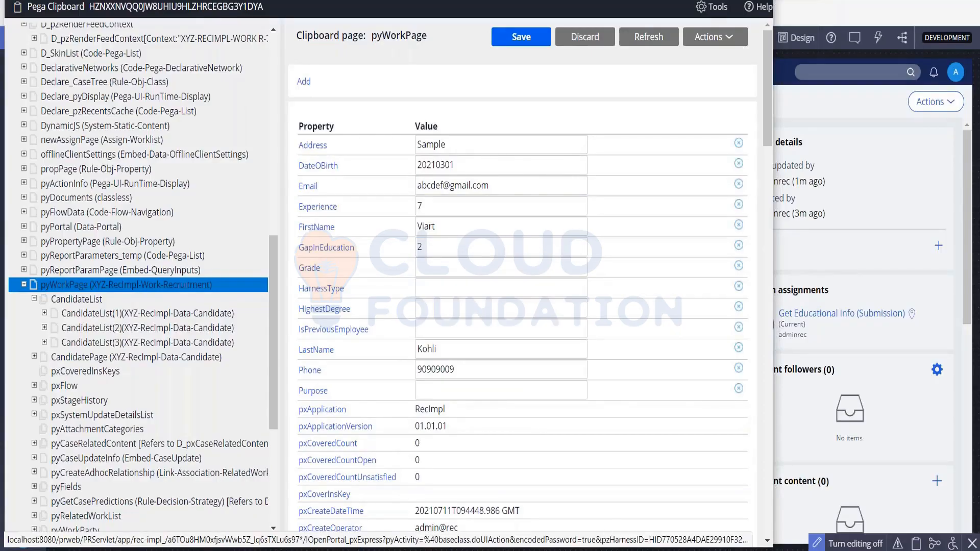
left_click(429, 310)
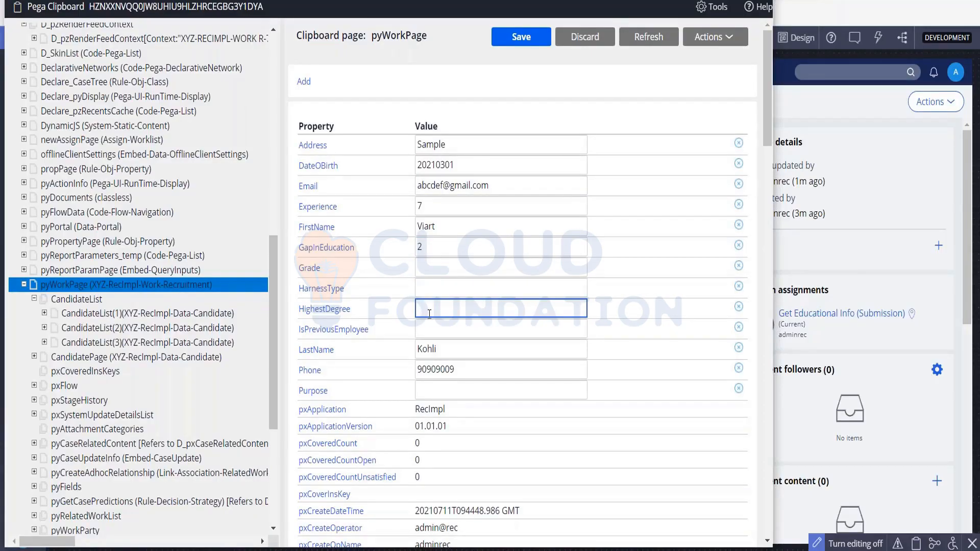
- Set TechStack to 'Java, Pega, Appian' and University to 'IIT', then save pyWorkPage
scroll(429, 314, "down", 6)
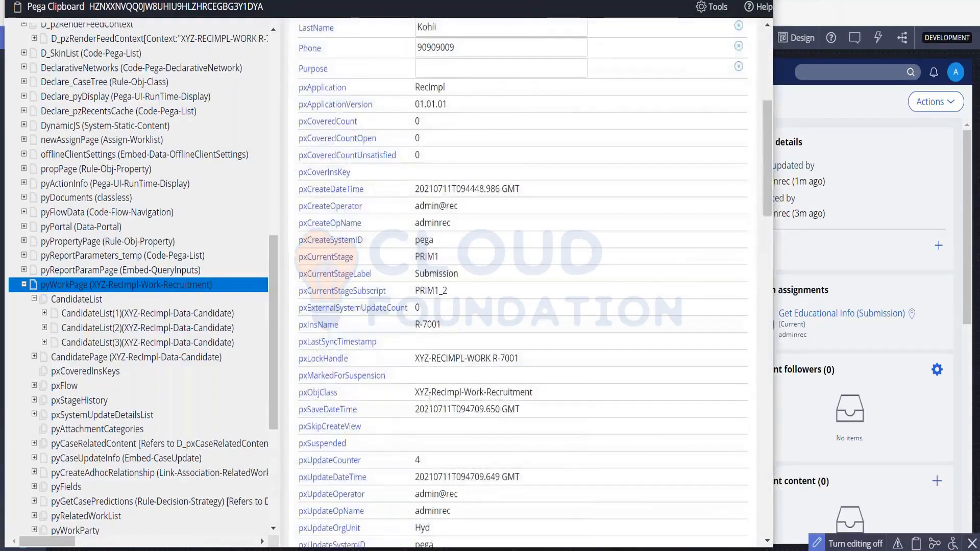
scroll(445, 502, "down", 20)
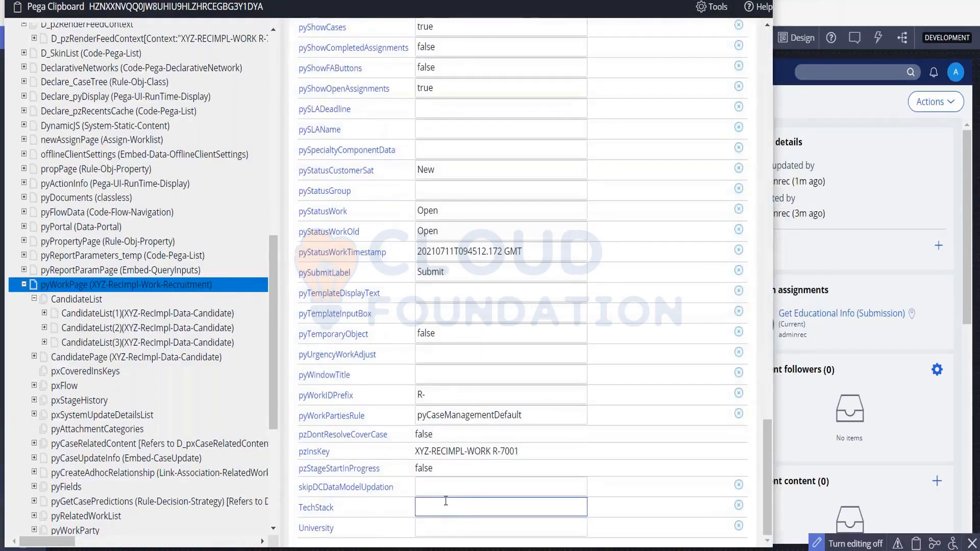
left_click(445, 501)
type("Java")
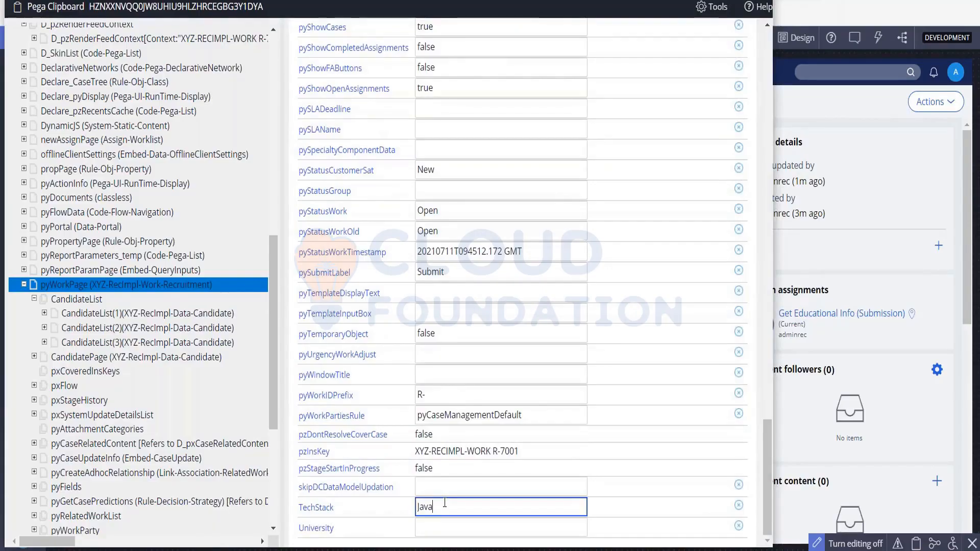
type(", Pega, Appian")
left_click(447, 528)
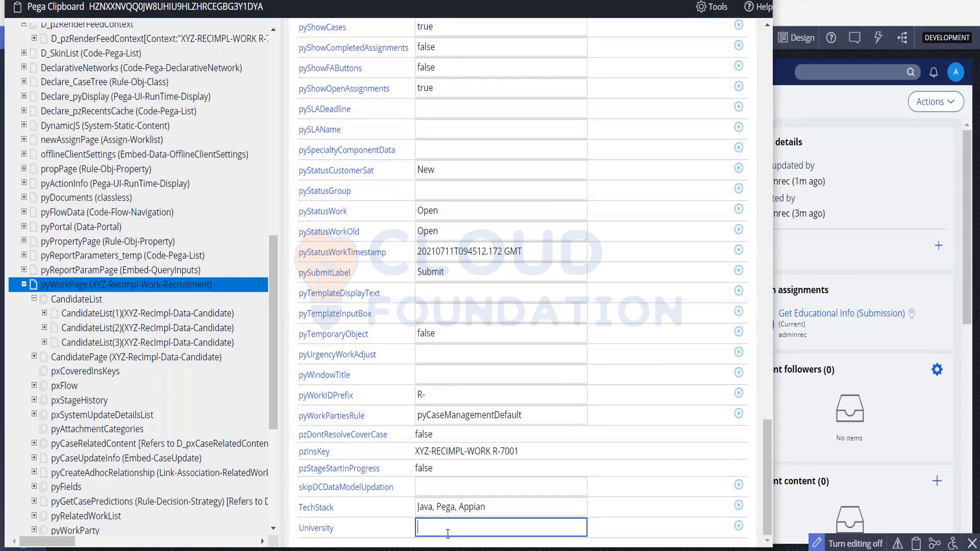
type("IIT")
scroll(447, 534, "up", 15)
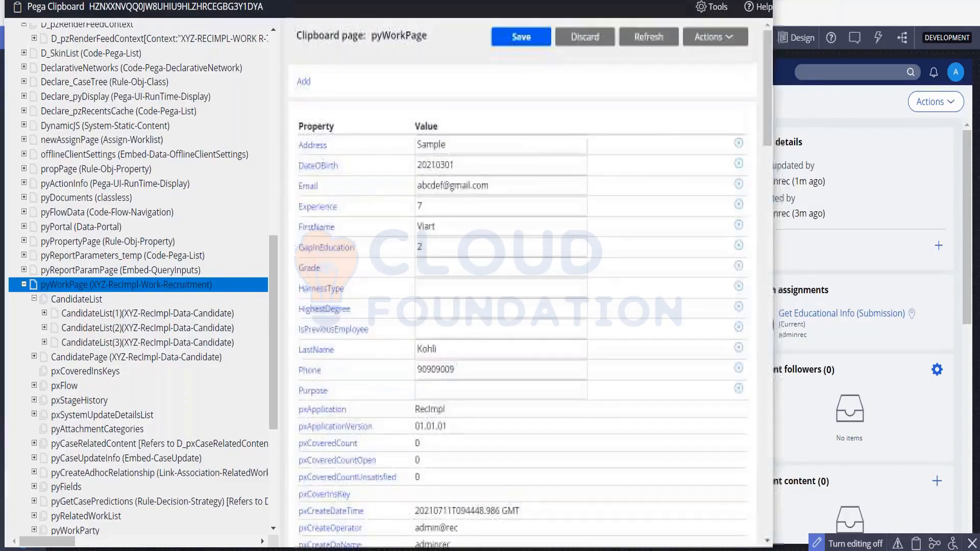
left_click(522, 40)
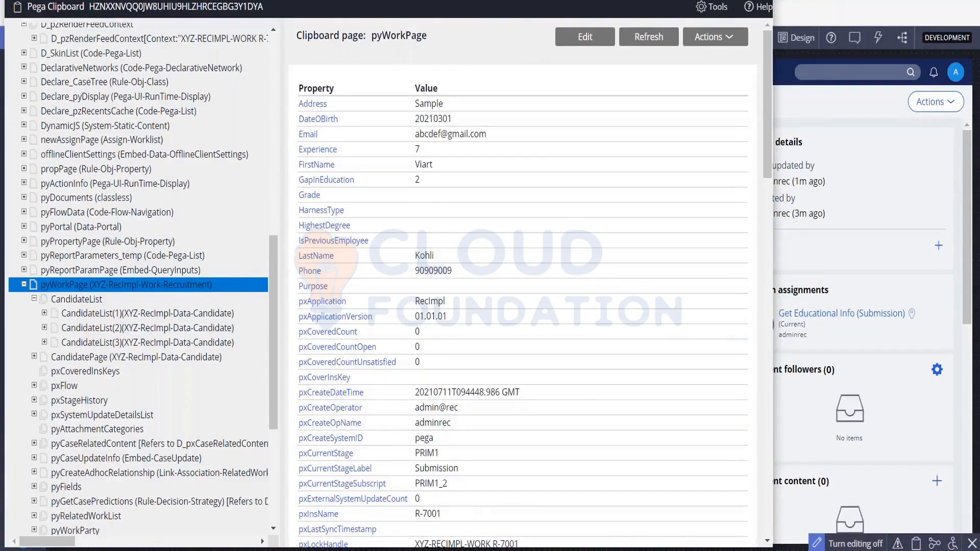
left_click_drag(217, 1, 191, 56)
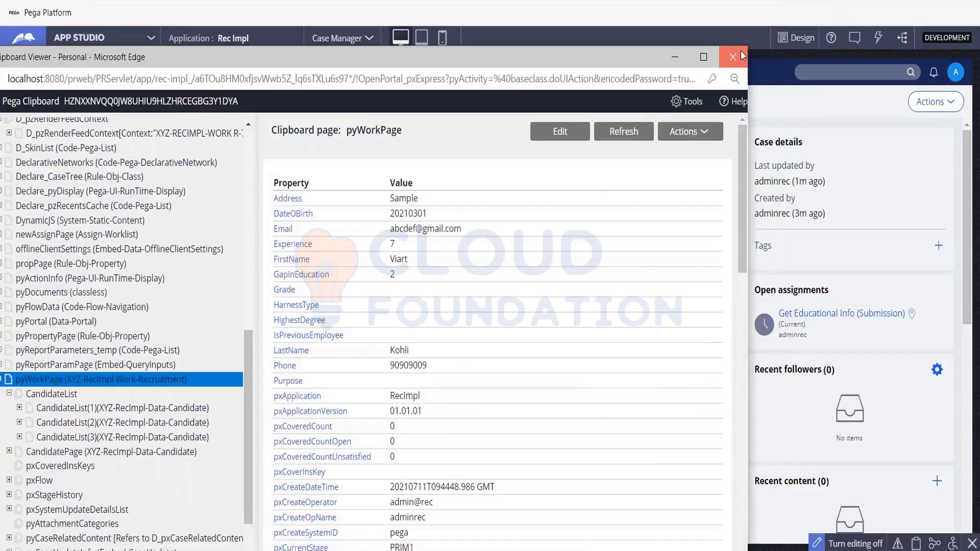
- Close the clipboard viewer, submit Get Educational Info, and check Experience 7 and Tech Stack Java, Pega, Appian
left_click(733, 57)
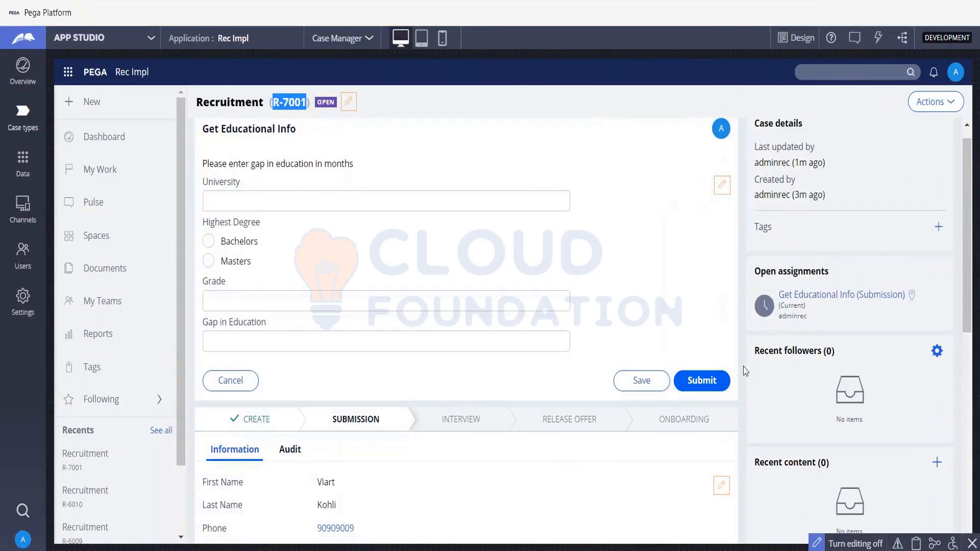
left_click(724, 378)
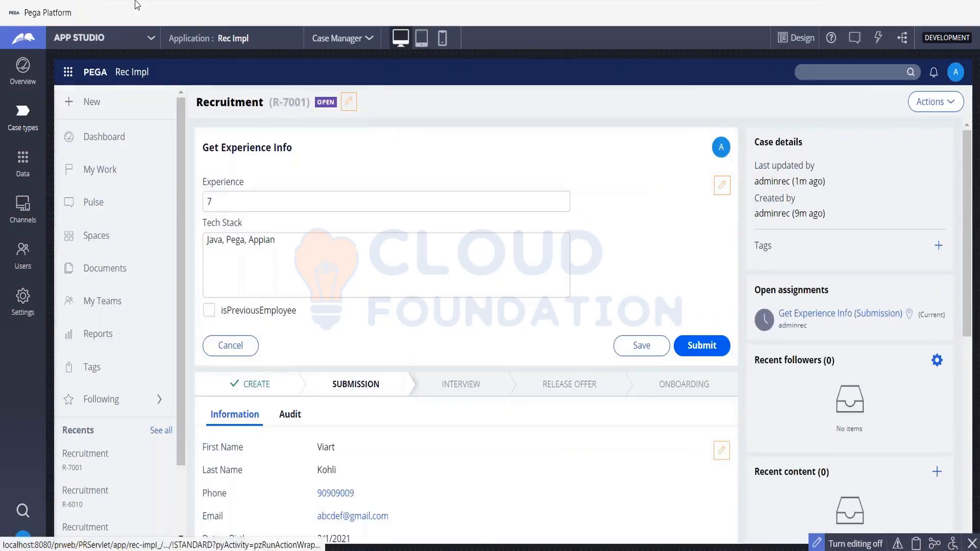
double_click(209, 205)
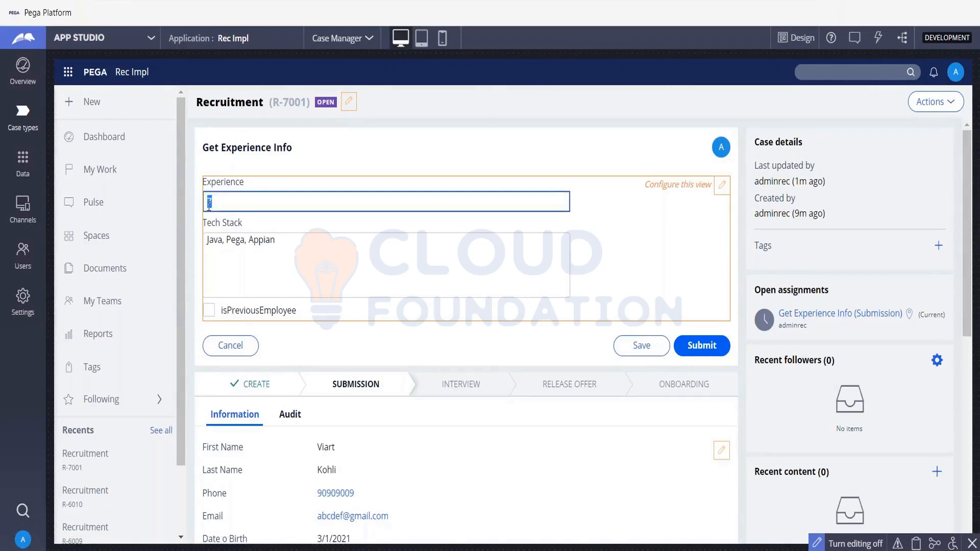
left_click_drag(208, 239, 320, 246)
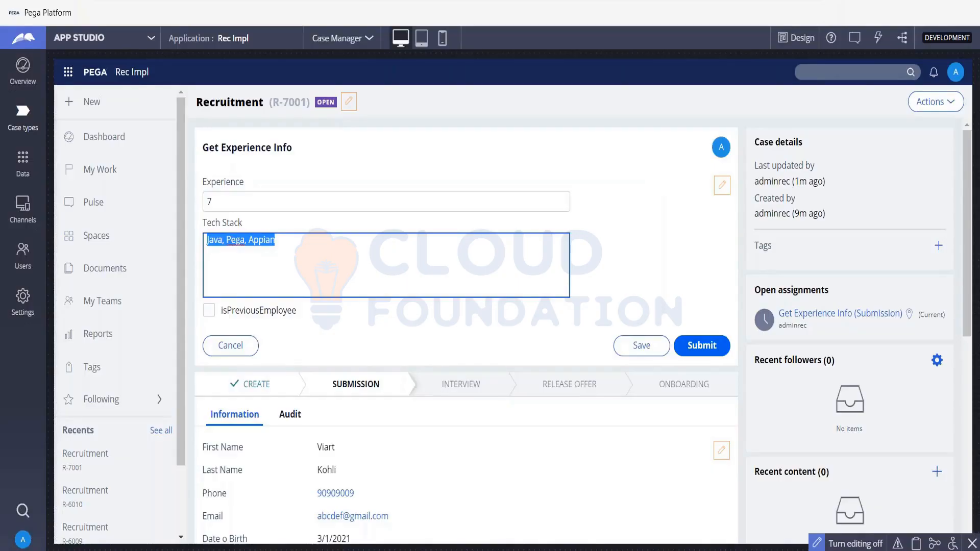
key("alt+Tab")
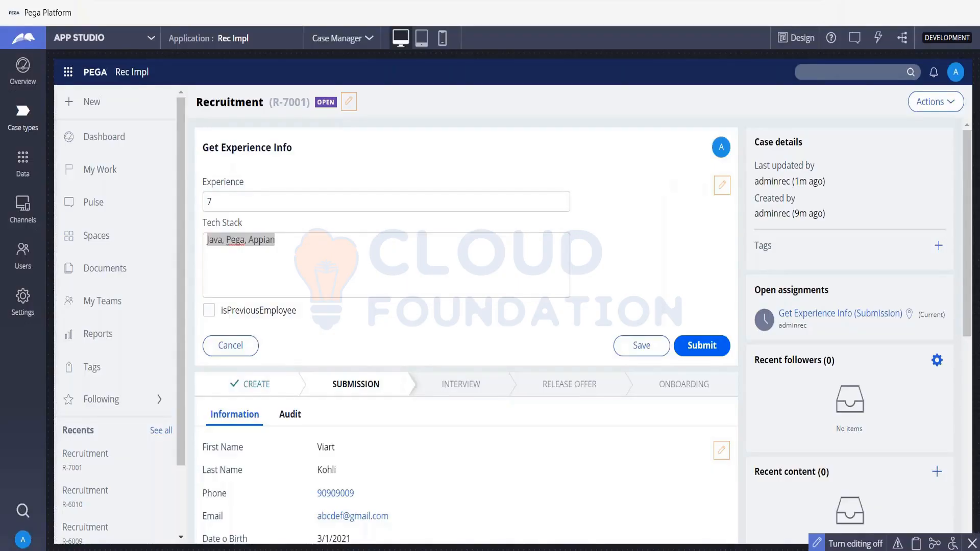